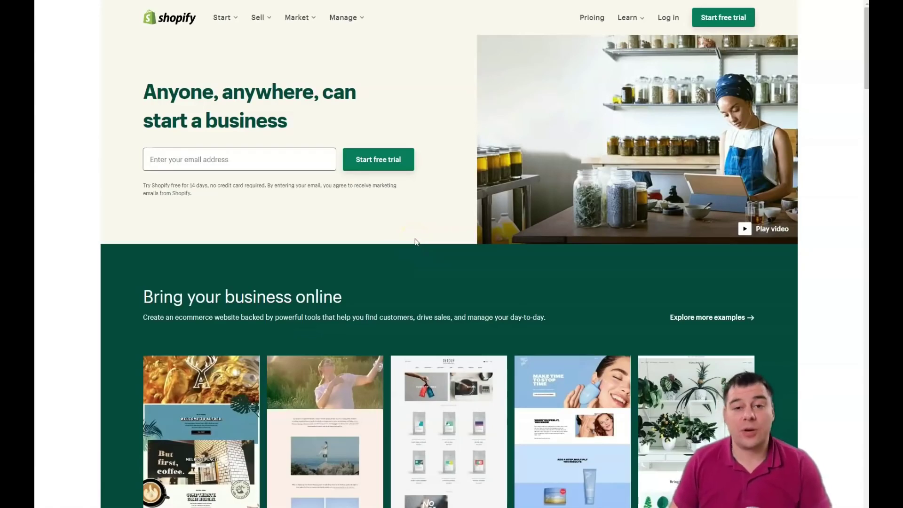
# Look through the Shopify homepage, from the business examples and selling features down to the support options and footer links
pyautogui.click(417, 237)
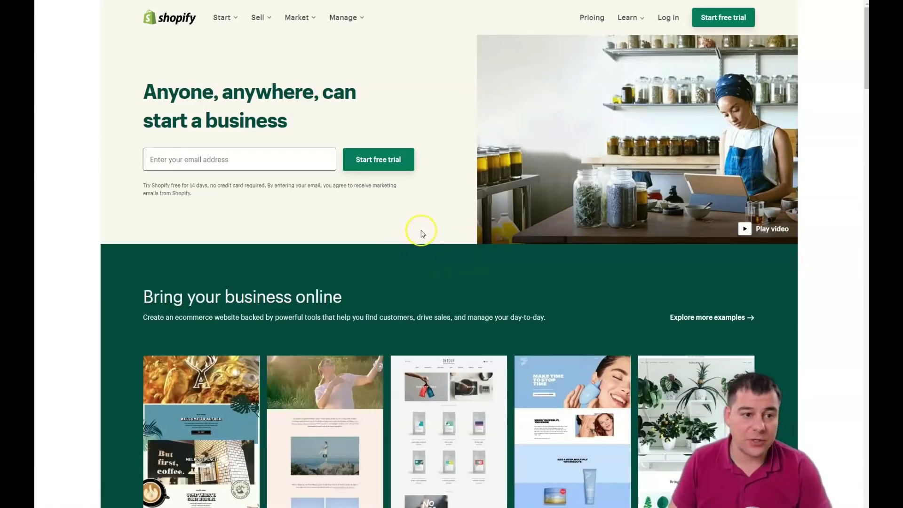
pyautogui.scroll(-5, 421, 233)
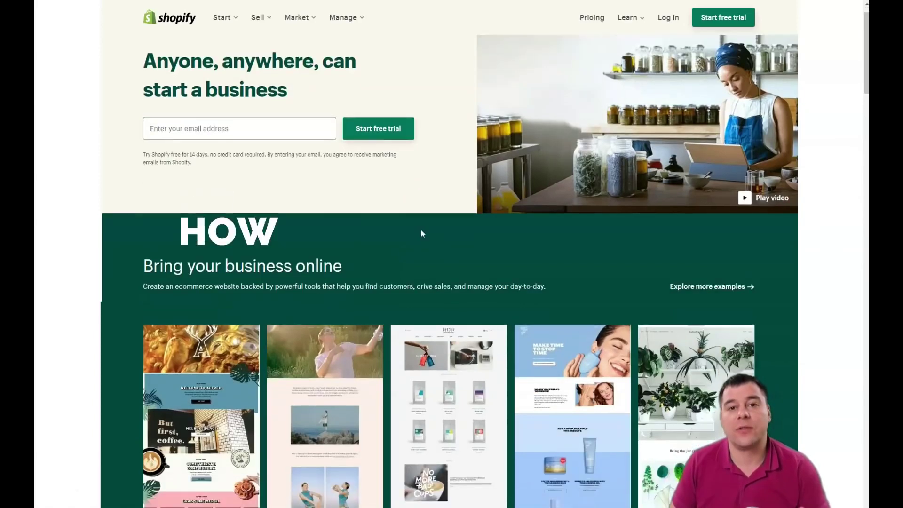
pyautogui.scroll(-9, 444, 443)
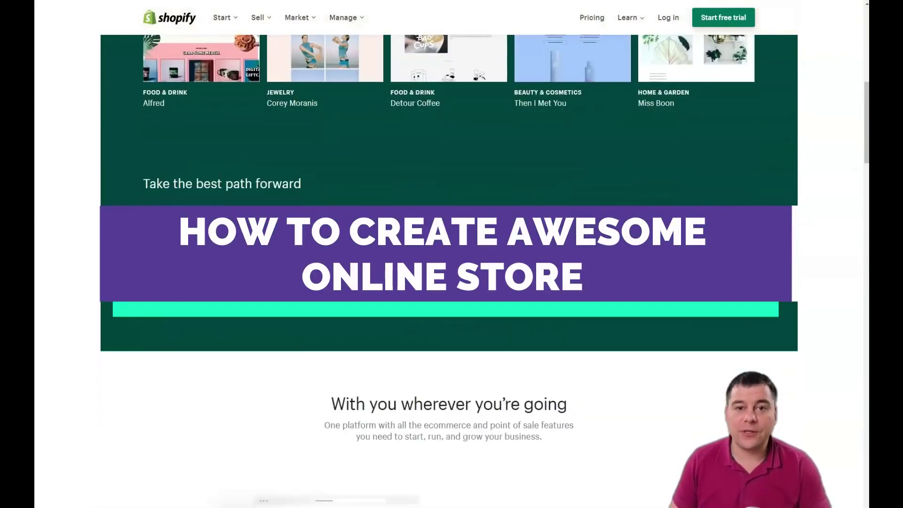
pyautogui.scroll(-15, 443, 443)
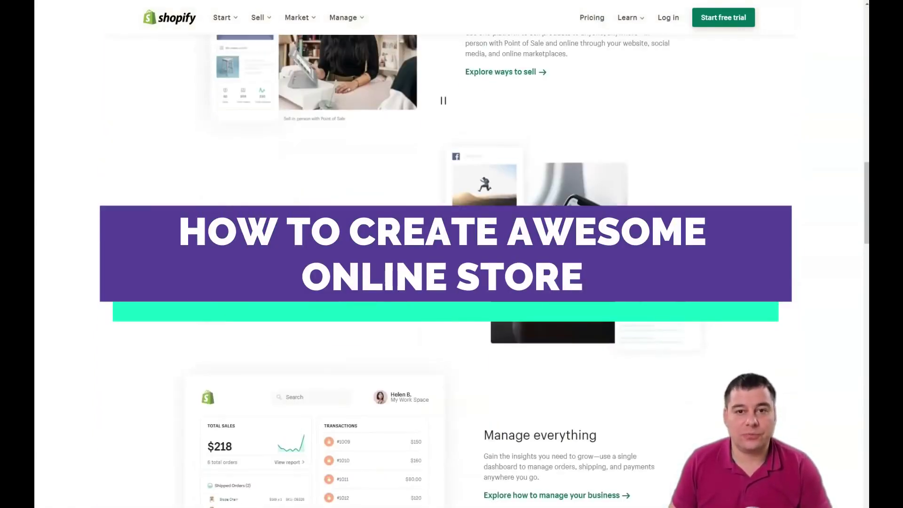
pyautogui.scroll(-15, 443, 271)
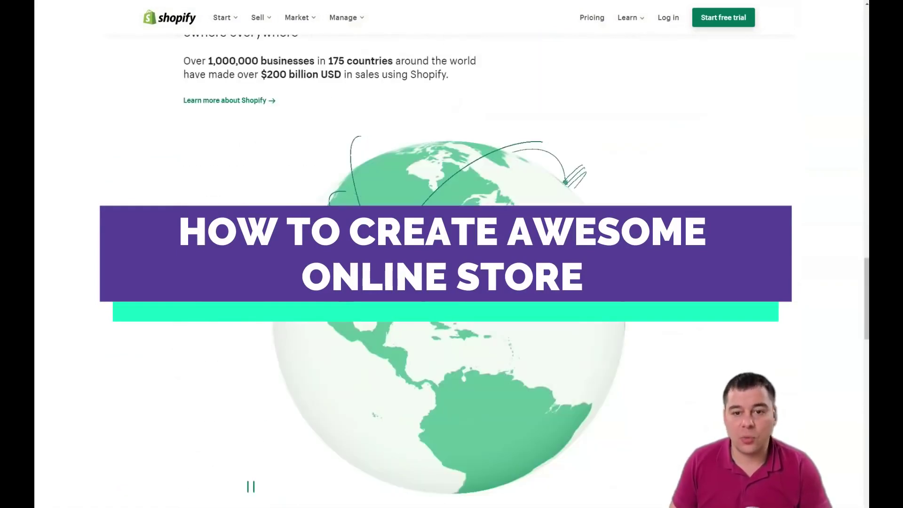
pyautogui.scroll(-11, 426, 221)
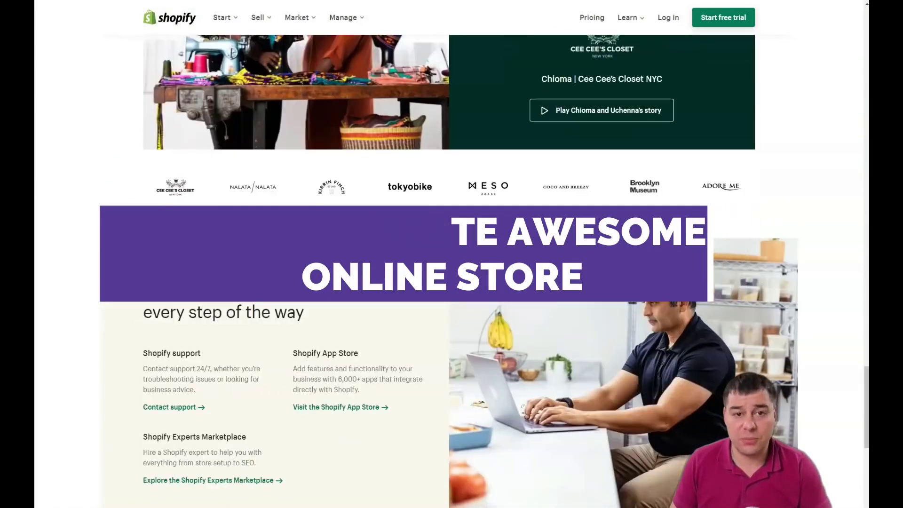
pyautogui.scroll(-4, 425, 222)
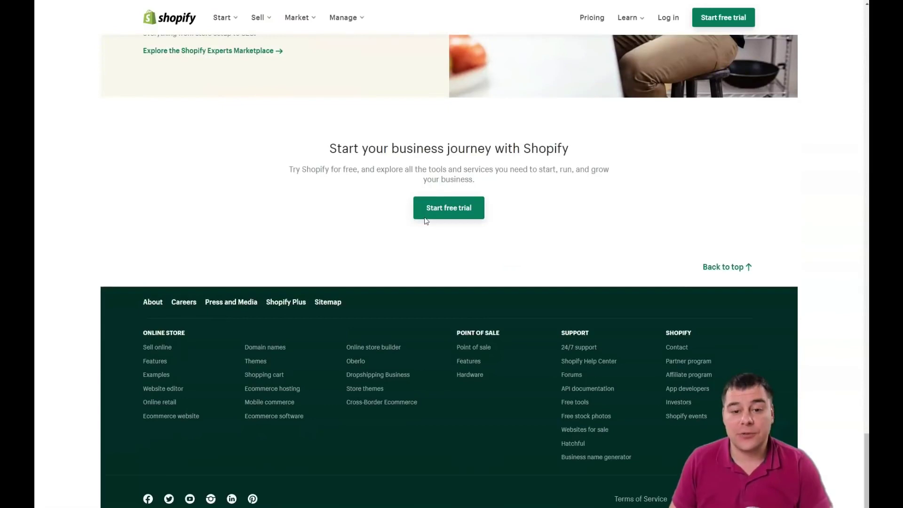
pyautogui.scroll(13, 426, 221)
pyautogui.scroll(15, 426, 222)
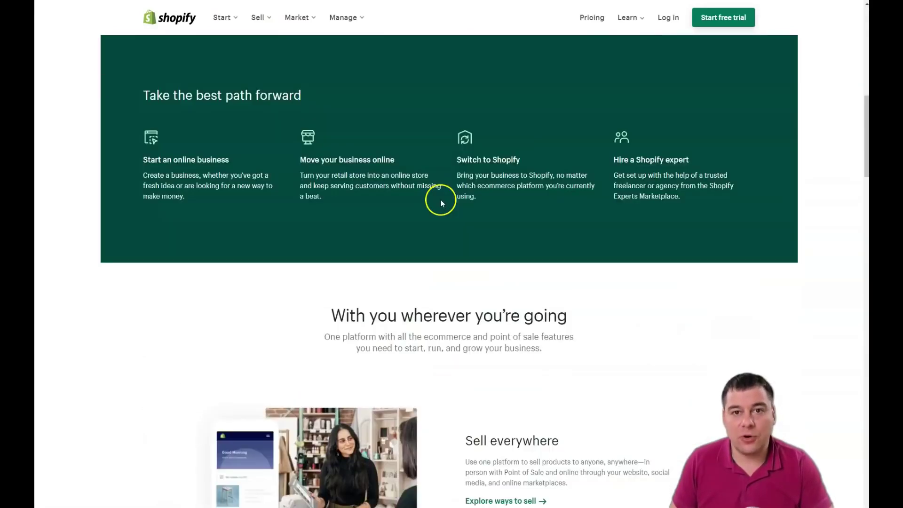
pyautogui.scroll(12, 442, 202)
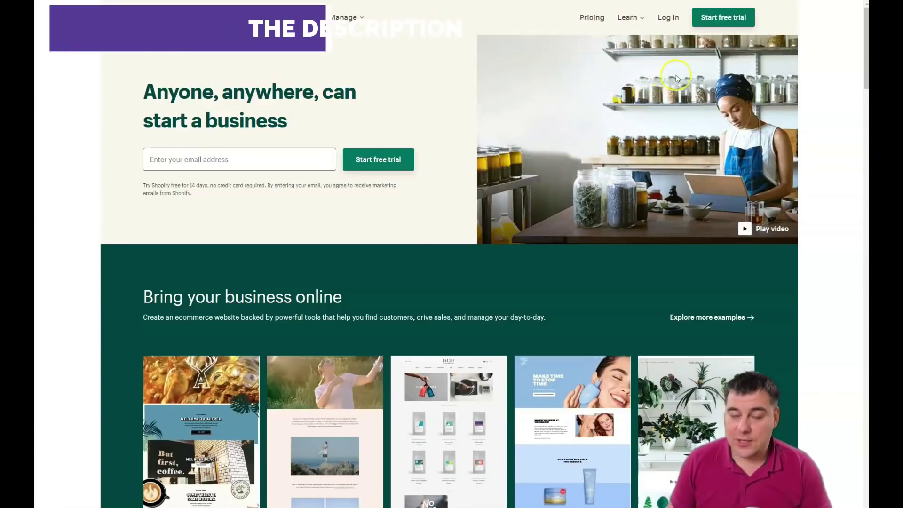
# Start the Shopify free trial from the homepage
pyautogui.click(719, 19)
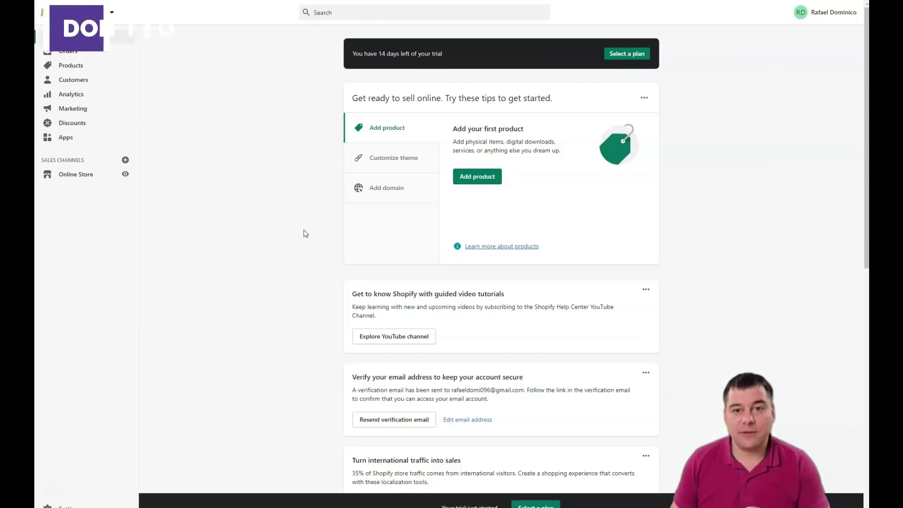
# Skim the store admin's home page, including the trial notice and the tips for getting ready to sell online
pyautogui.scroll(-1, 313, 226)
pyautogui.scroll(-10, 313, 224)
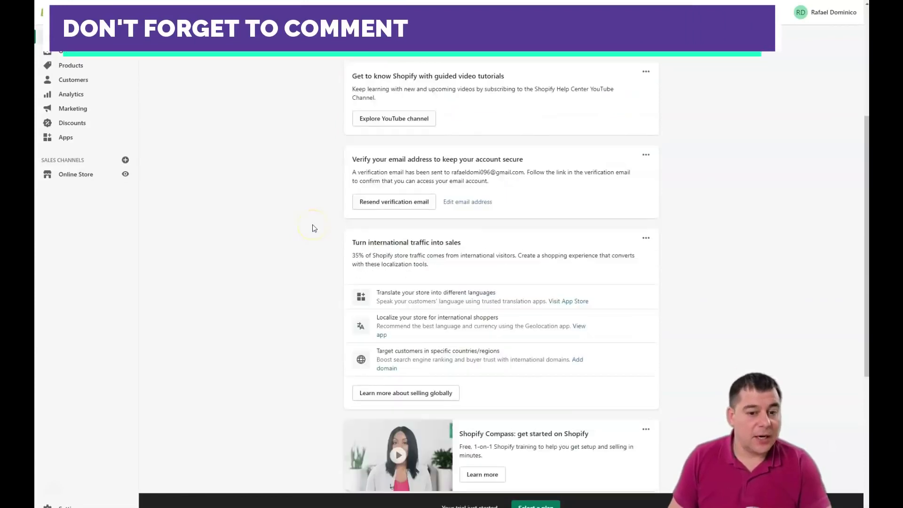
pyautogui.scroll(11, 313, 224)
pyautogui.scroll(1, 312, 225)
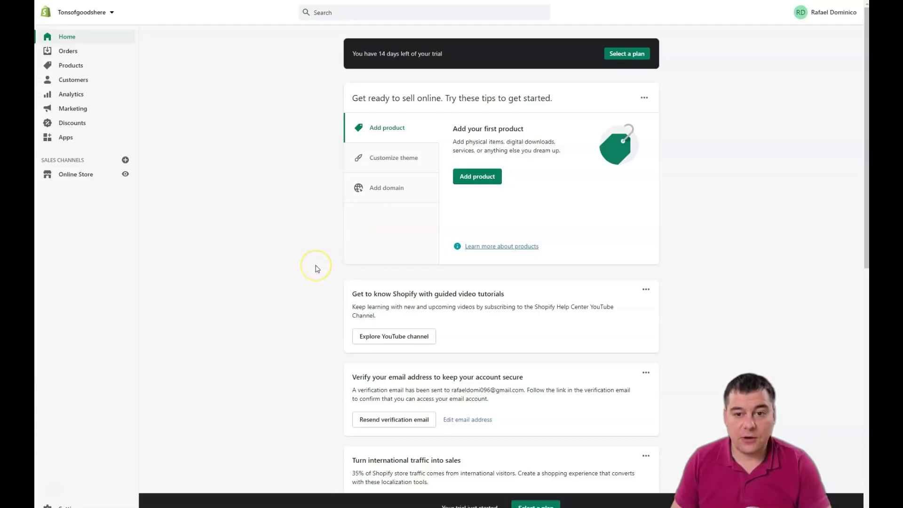
pyautogui.scroll(-5, 318, 269)
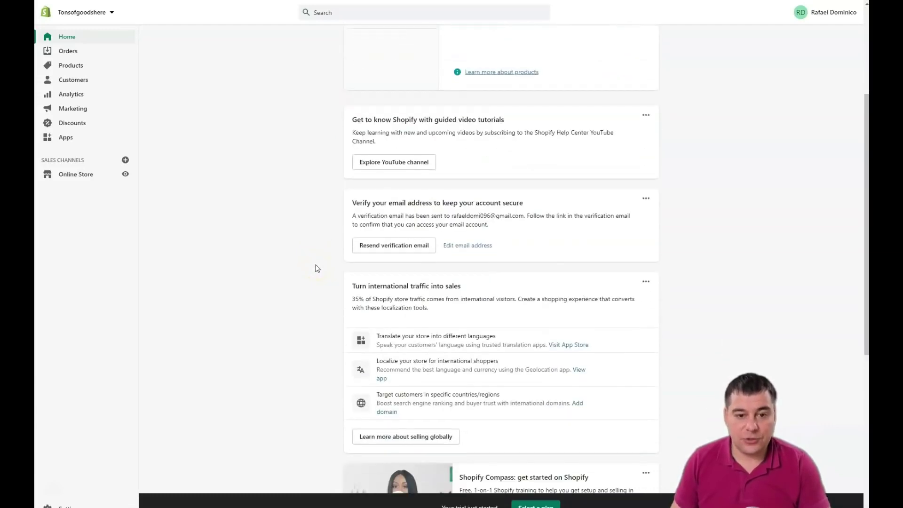
pyautogui.scroll(5, 316, 266)
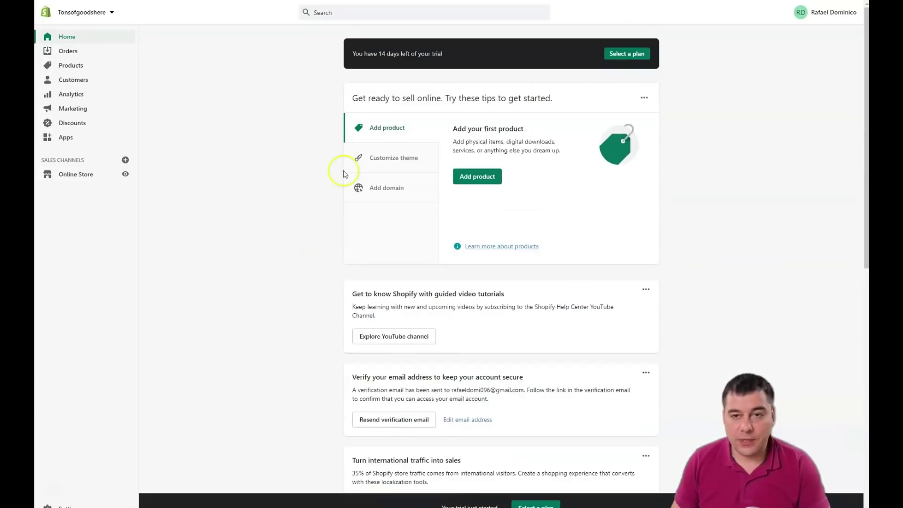
# Examine the home page cards on video tutorials, email verification, international sales, Shopify Compass, Google campaigns and checkout tipping
pyautogui.click(66, 36)
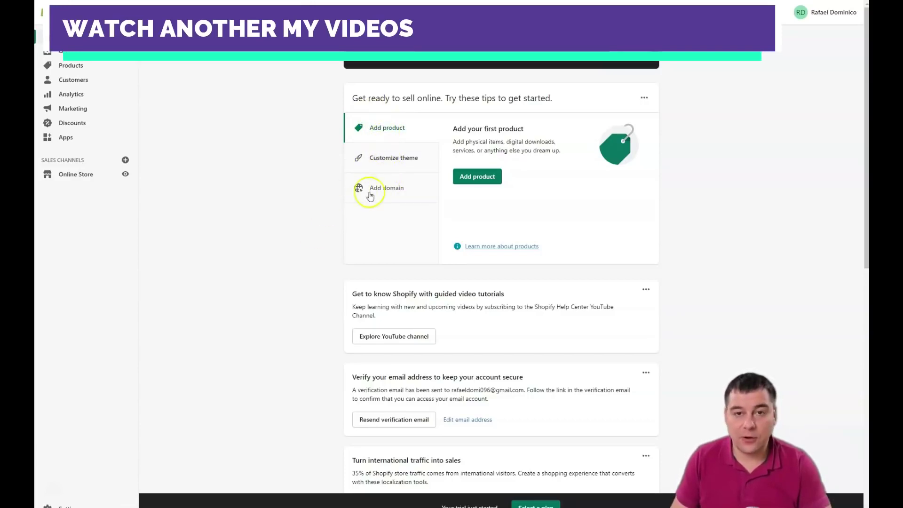
pyautogui.scroll(-2, 306, 218)
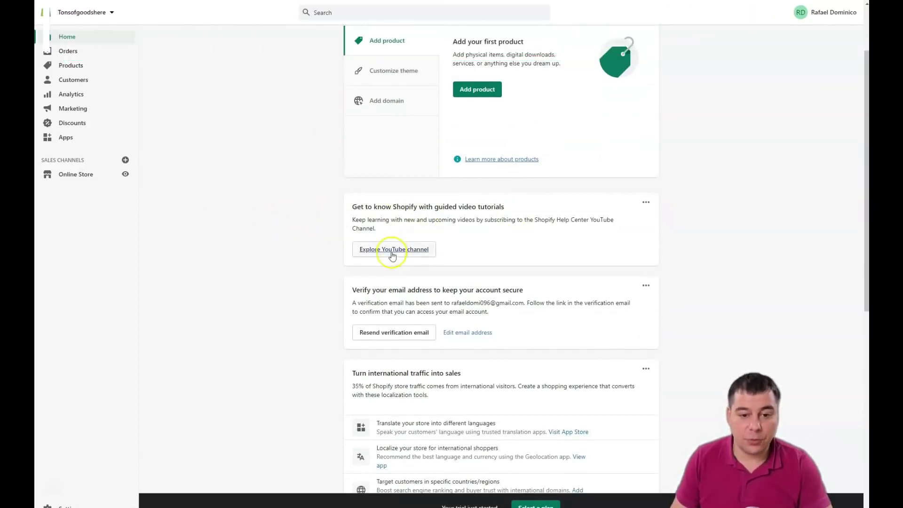
pyautogui.scroll(-2, 301, 173)
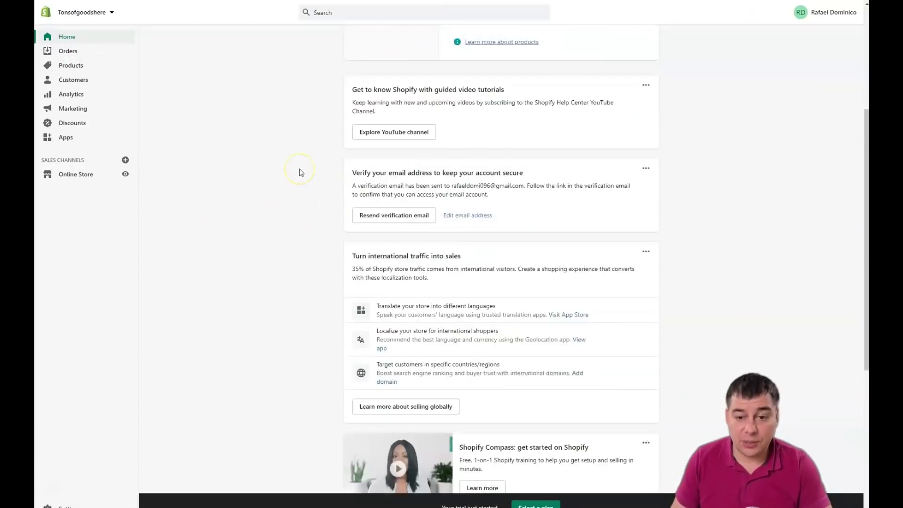
pyautogui.scroll(-1, 301, 172)
pyautogui.scroll(-2, 301, 173)
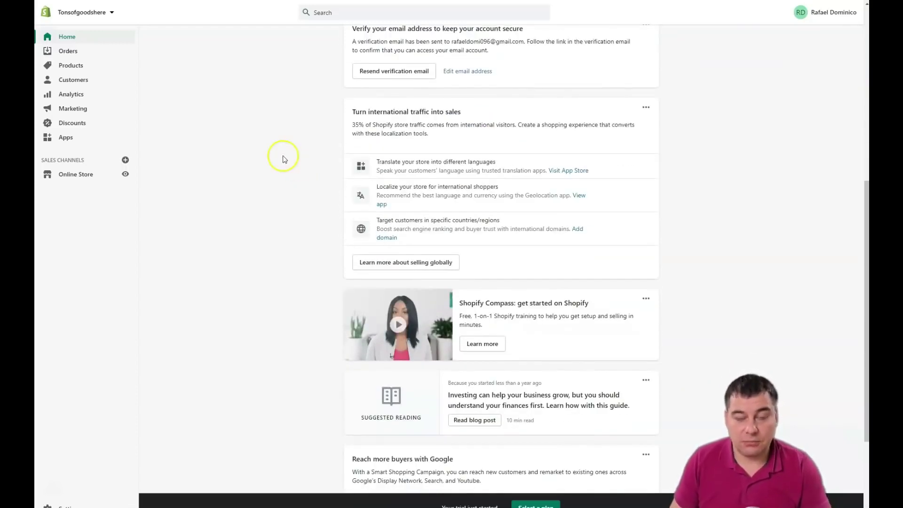
pyautogui.scroll(1, 296, 155)
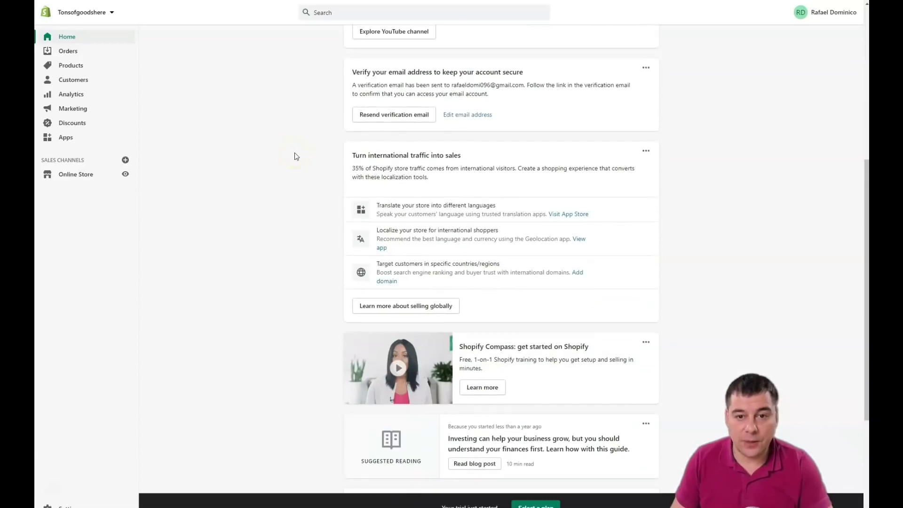
pyautogui.scroll(-3, 299, 160)
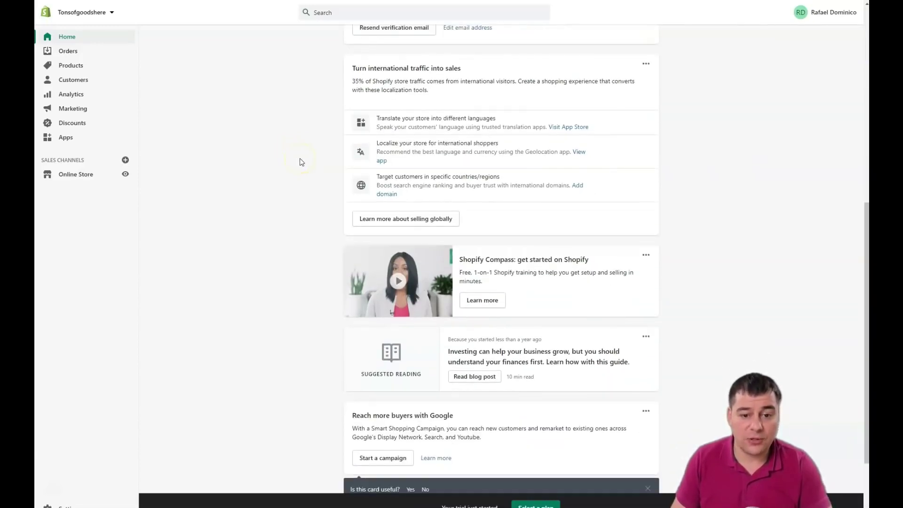
pyautogui.scroll(-2, 302, 162)
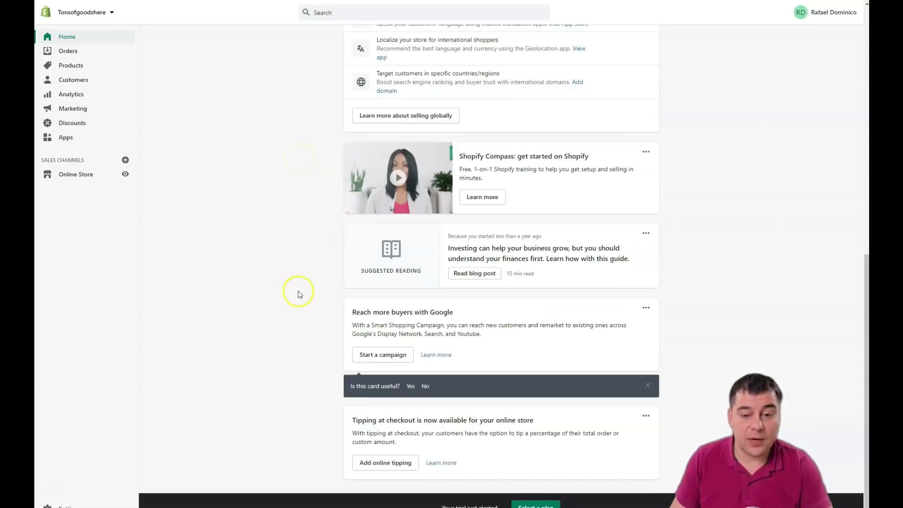
pyautogui.scroll(6, 296, 296)
pyautogui.scroll(5, 301, 292)
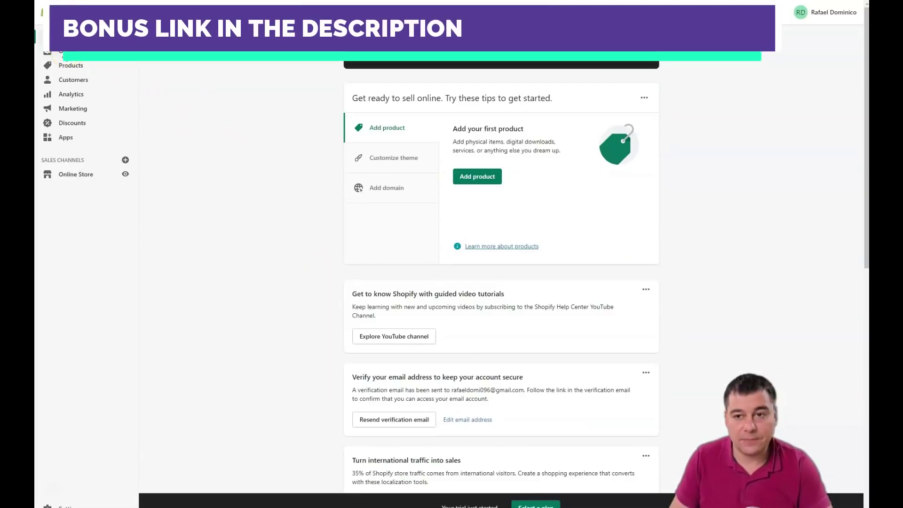
# View the store's Orders, Products and Customers sections one after another
pyautogui.click(61, 52)
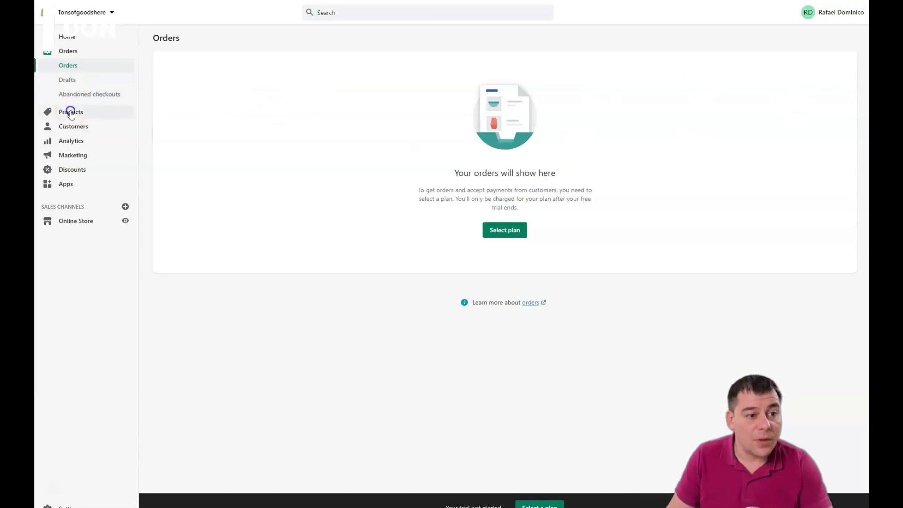
pyautogui.click(70, 113)
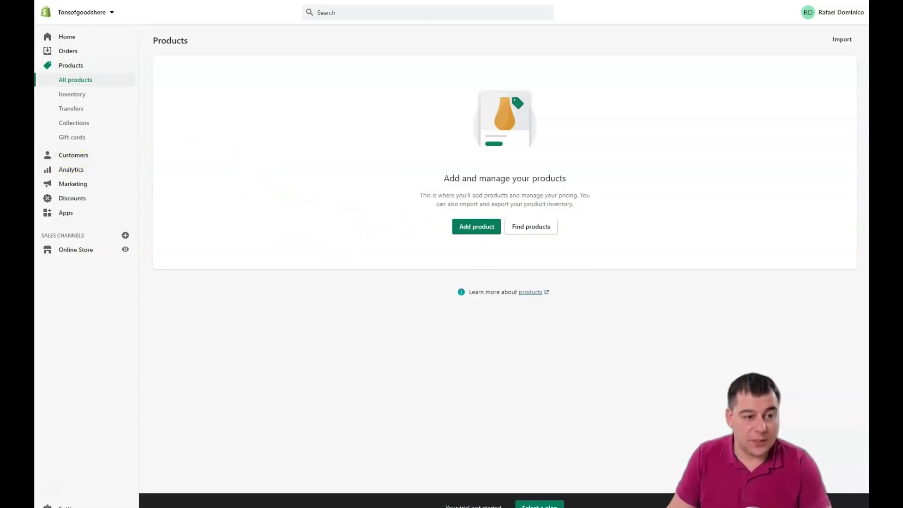
pyautogui.click(70, 159)
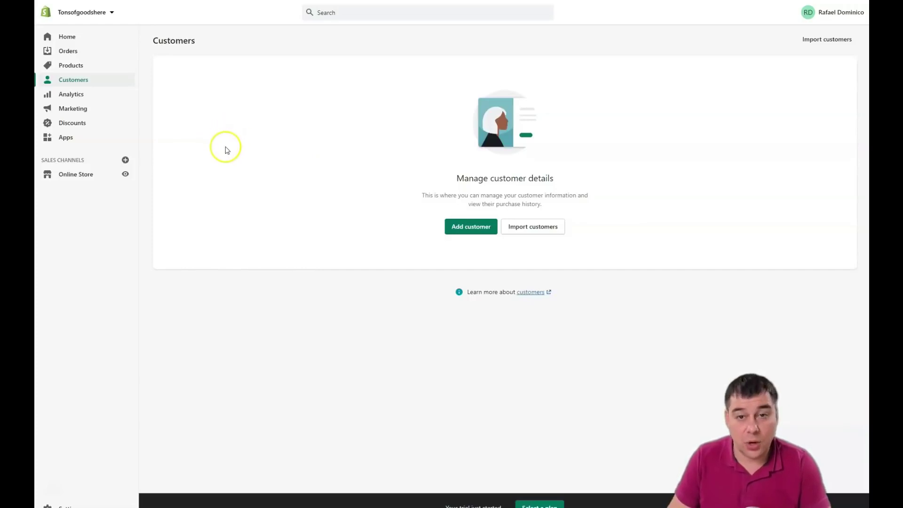
# Examine the store's analytics dashboard metrics, the Reports overview and the Live View
pyautogui.click(70, 96)
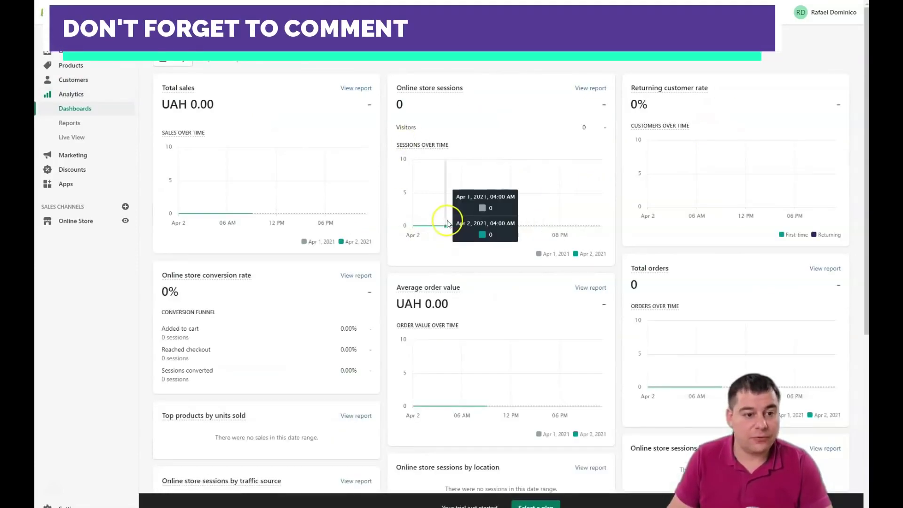
pyautogui.scroll(-2, 108, 167)
pyautogui.scroll(-4, 221, 164)
pyautogui.scroll(1, 357, 193)
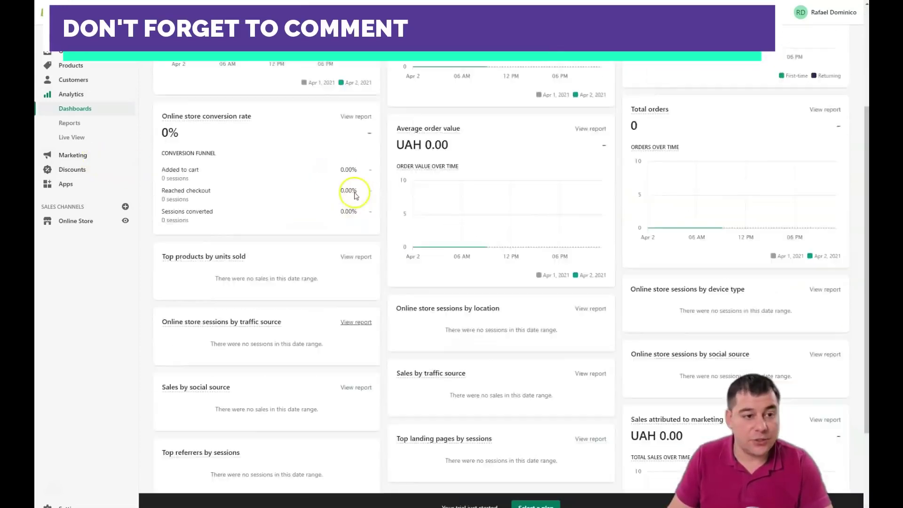
pyautogui.scroll(5, 356, 197)
pyautogui.click(69, 124)
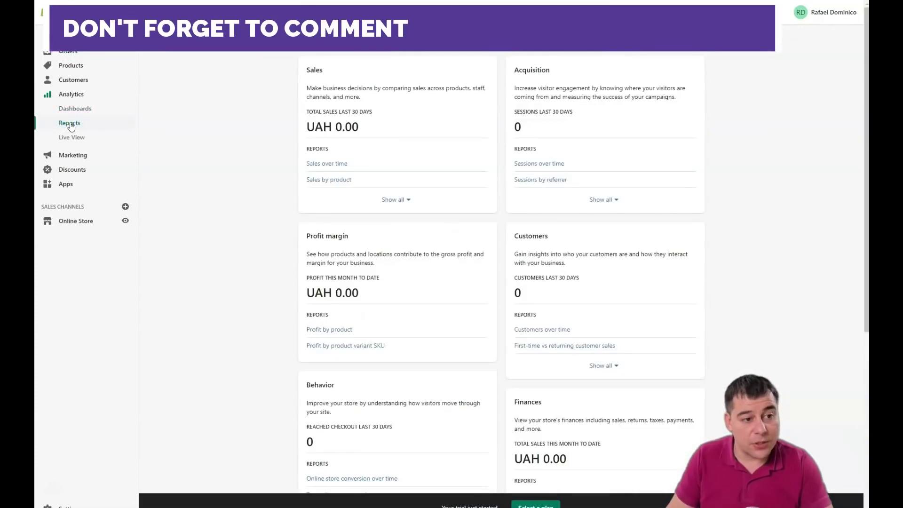
pyautogui.click(73, 138)
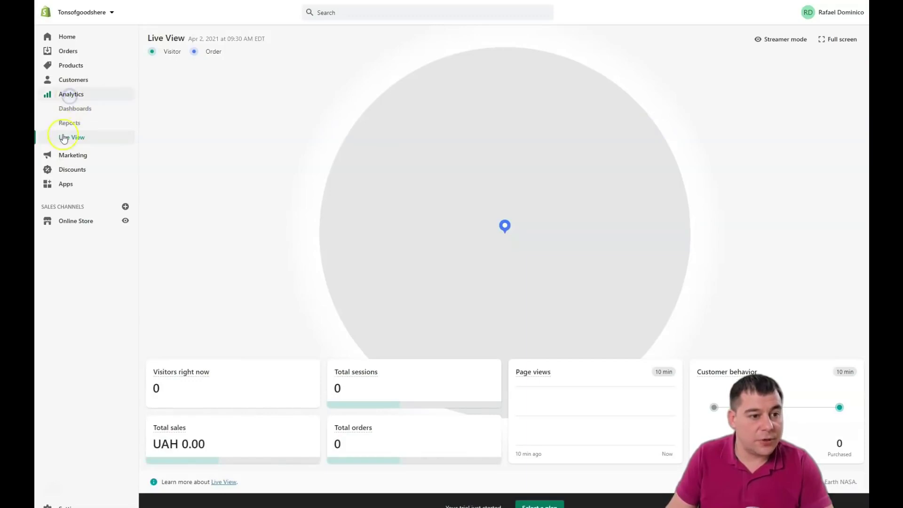
# Review the marketing overview with its results and marketing apps, plus the Campaigns and Automations pages
pyautogui.click(68, 155)
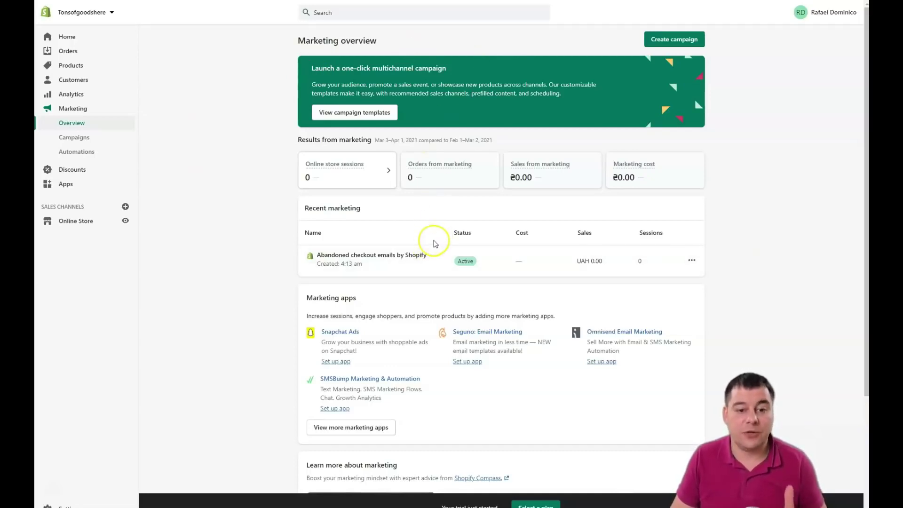
pyautogui.scroll(-2, 423, 258)
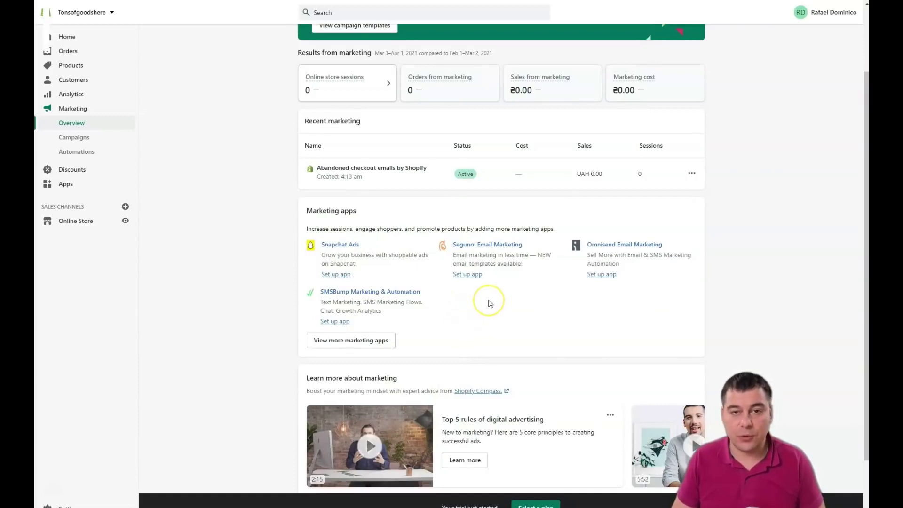
pyautogui.scroll(-2, 489, 303)
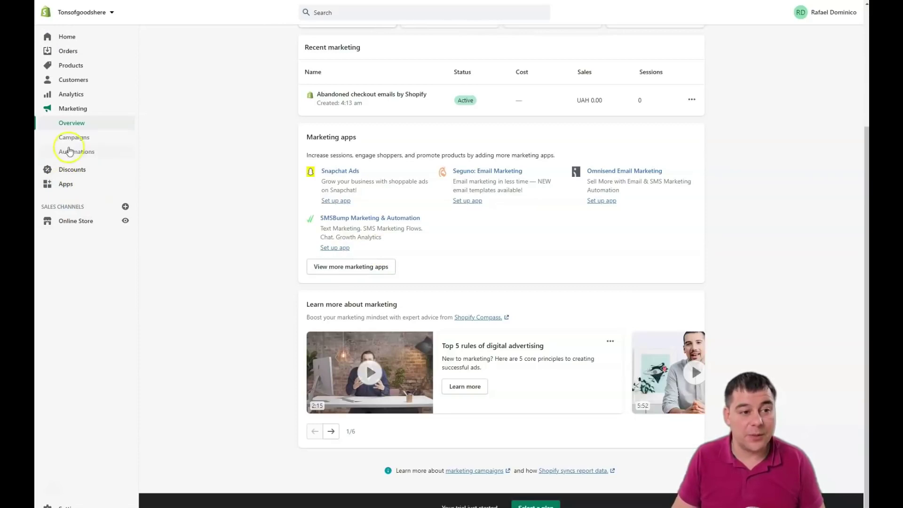
pyautogui.click(76, 138)
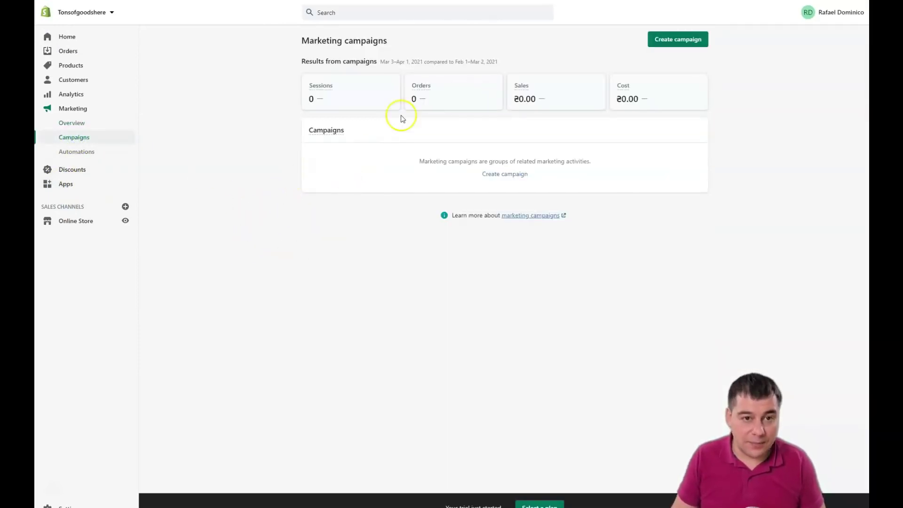
pyautogui.click(80, 151)
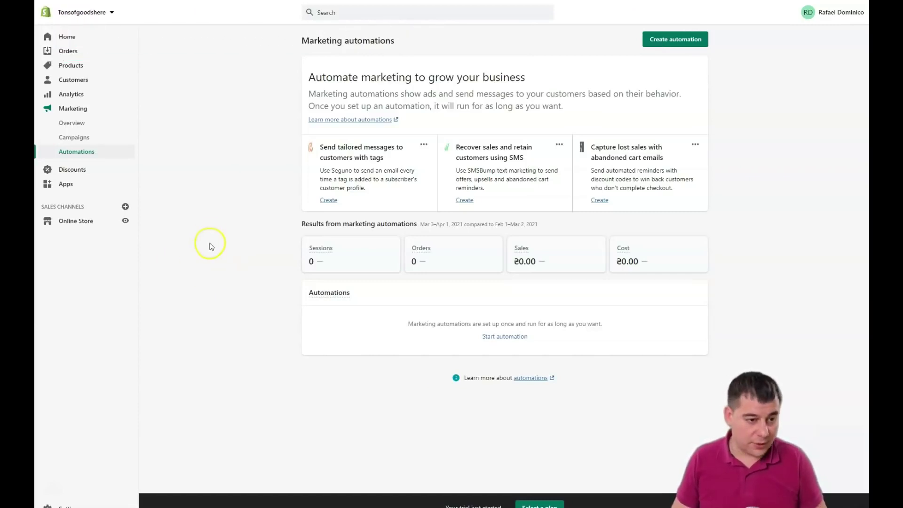
# View the store's Discounts section and the recommended apps in the Apps section
pyautogui.click(71, 173)
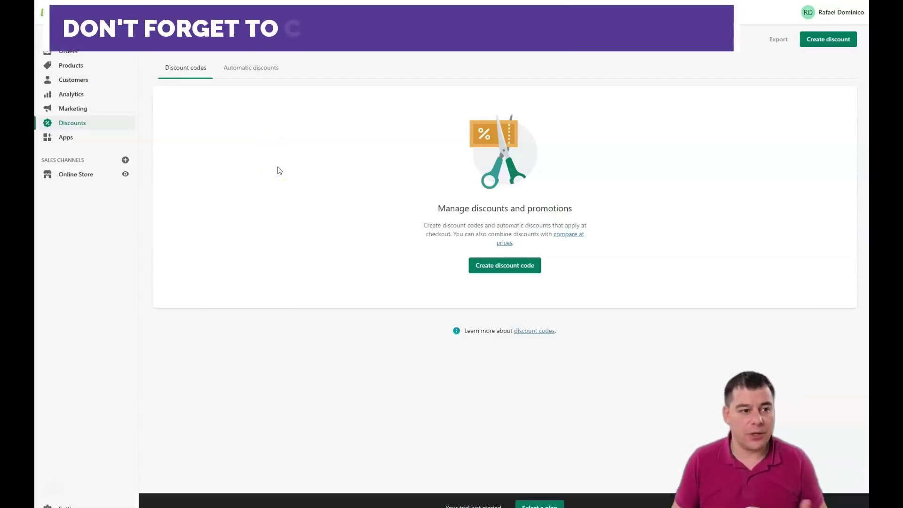
pyautogui.click(66, 139)
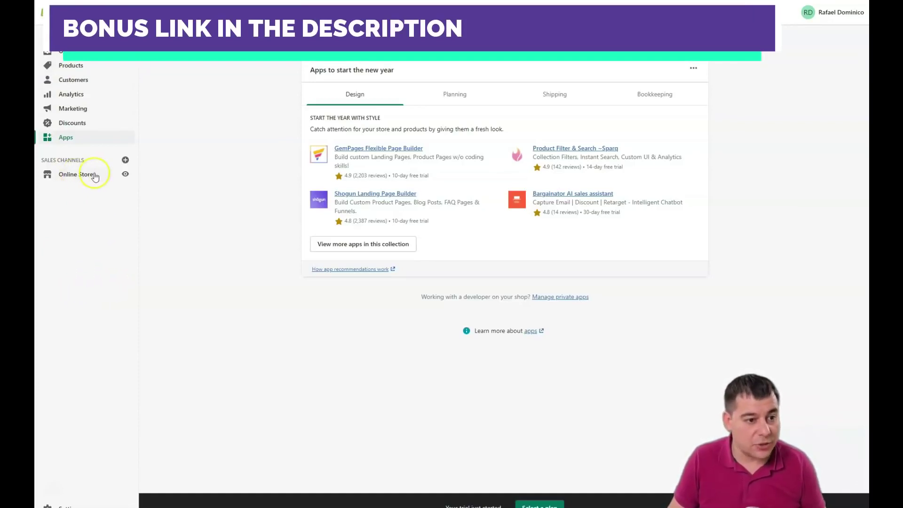
# Review the sales channels available to add, including Point of Sale, Messenger, Google and Facebook, and close the list without adding any
pyautogui.click(124, 160)
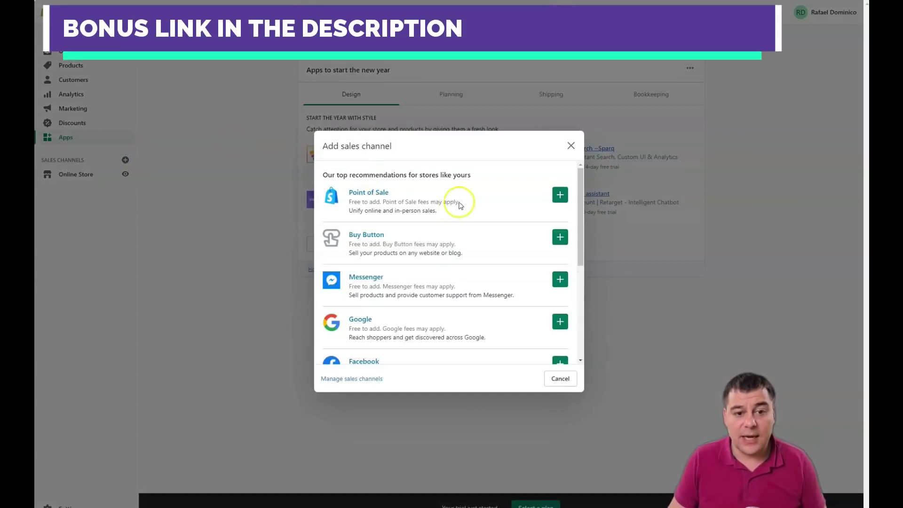
pyautogui.scroll(-1, 433, 240)
pyautogui.scroll(-2, 400, 263)
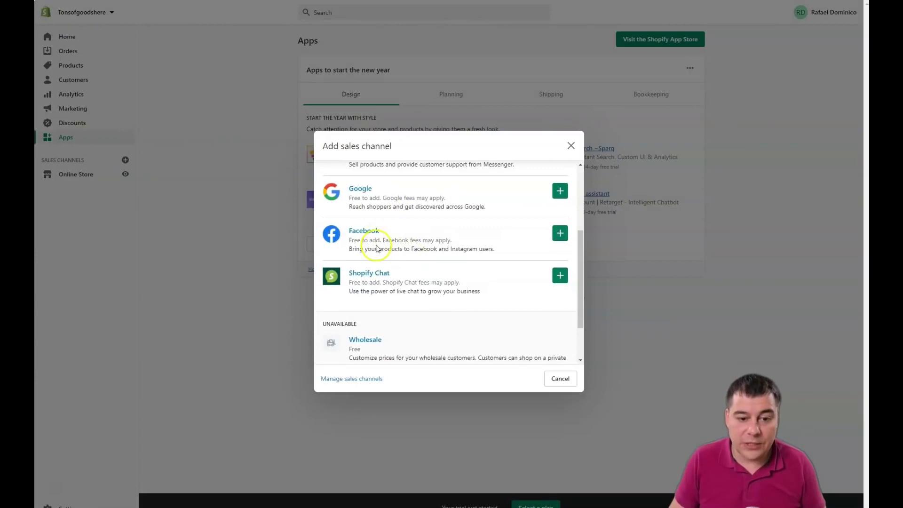
pyautogui.scroll(3, 414, 280)
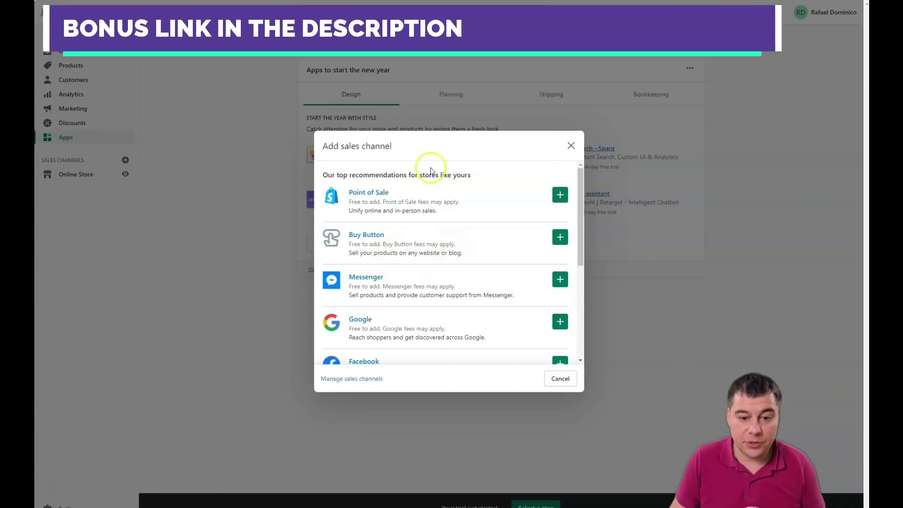
pyautogui.scroll(-5, 420, 252)
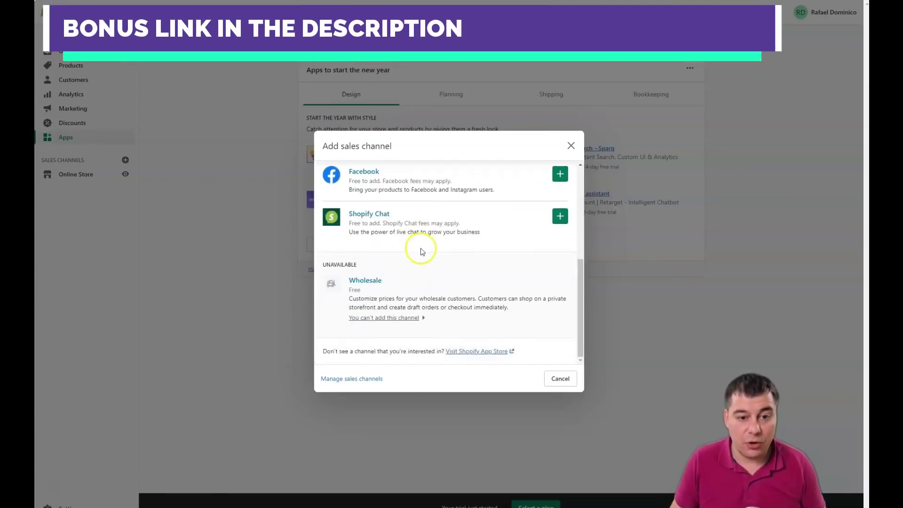
pyautogui.scroll(5, 422, 252)
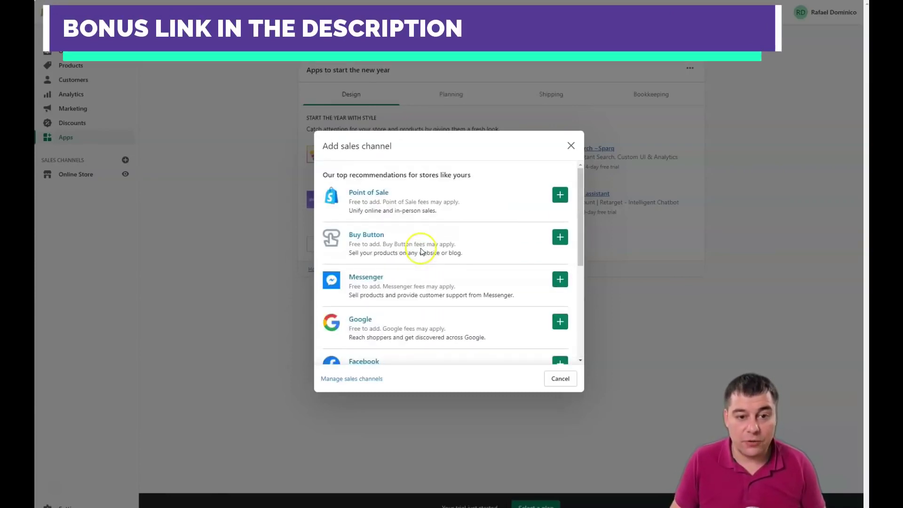
pyautogui.click(572, 147)
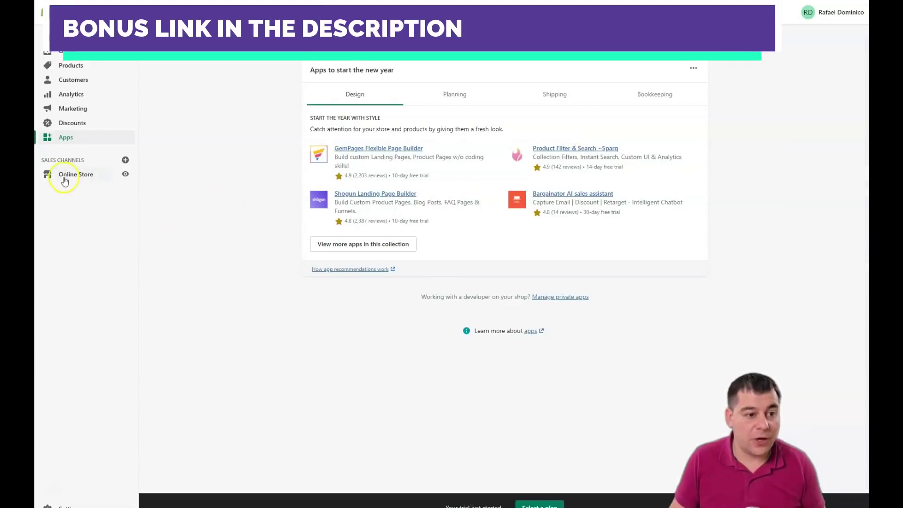
# Examine the online store's themes page and its preferences for meta description, social sharing, Google Analytics, Facebook Pixel, customer privacy, password and spam protection
pyautogui.click(65, 179)
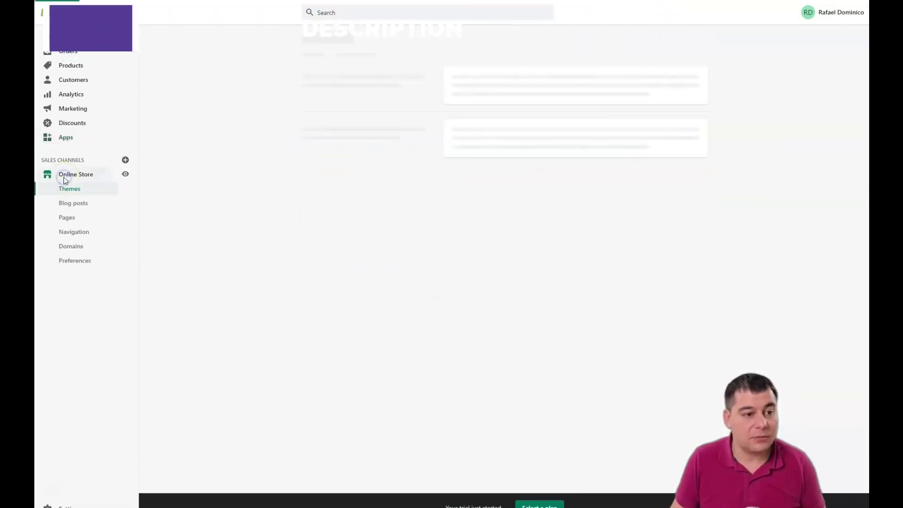
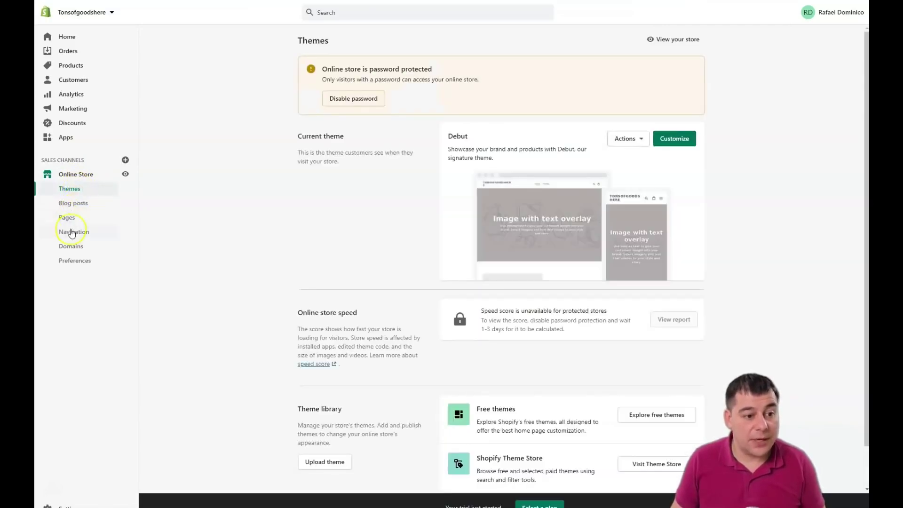
pyautogui.click(73, 265)
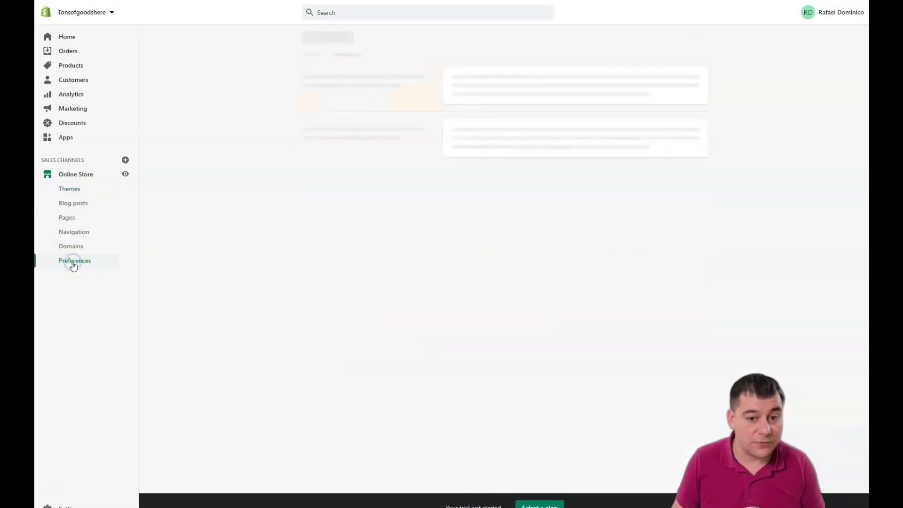
pyautogui.scroll(-9, 460, 207)
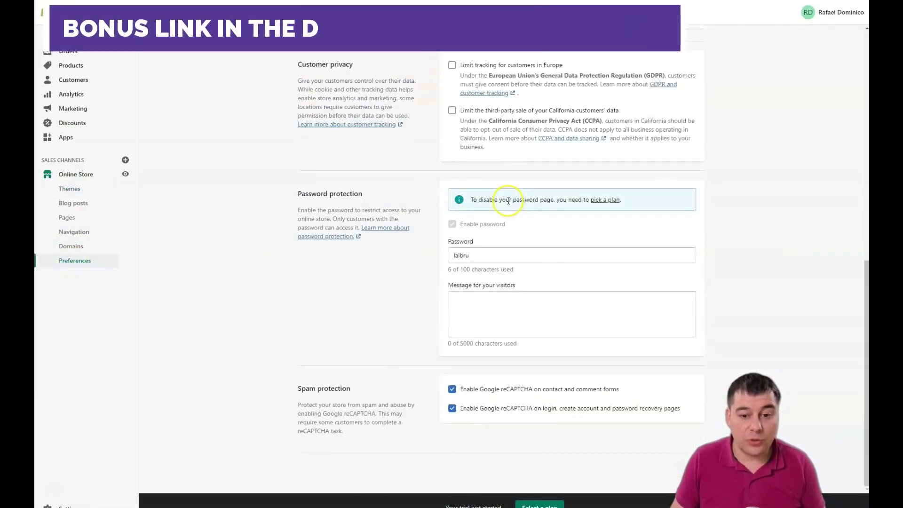
pyautogui.moveTo(296, 195)
pyautogui.mouseDown()
pyautogui.moveTo(352, 193)
pyautogui.moveTo(293, 195)
pyautogui.mouseUp()
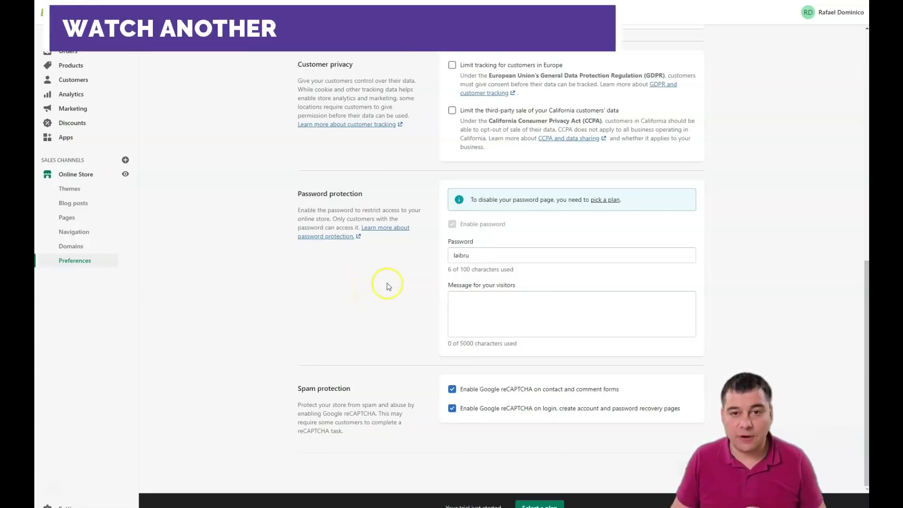
pyautogui.scroll(10, 443, 233)
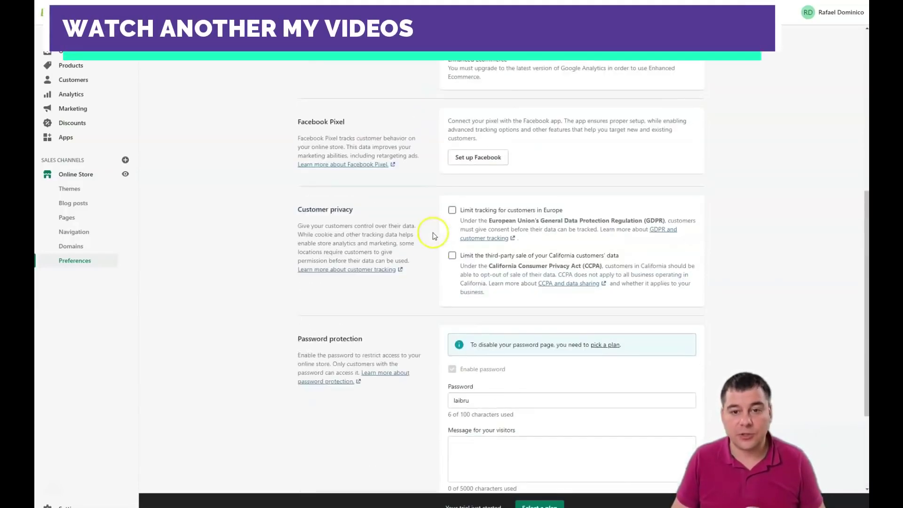
pyautogui.scroll(1, 433, 236)
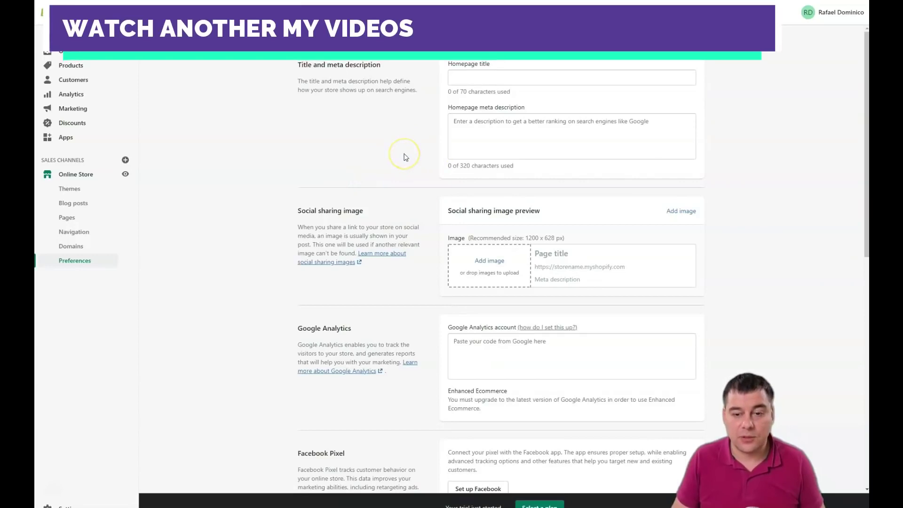
pyautogui.scroll(-12, 405, 154)
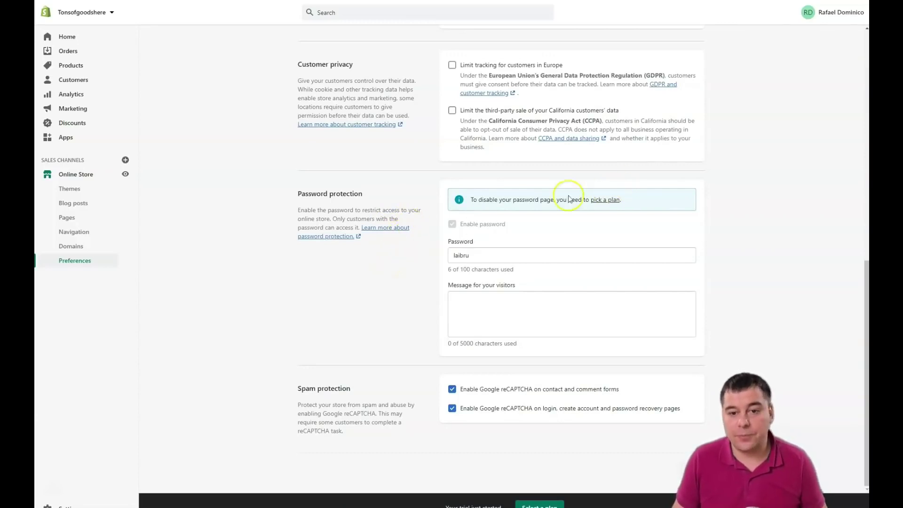
pyautogui.scroll(12, 403, 246)
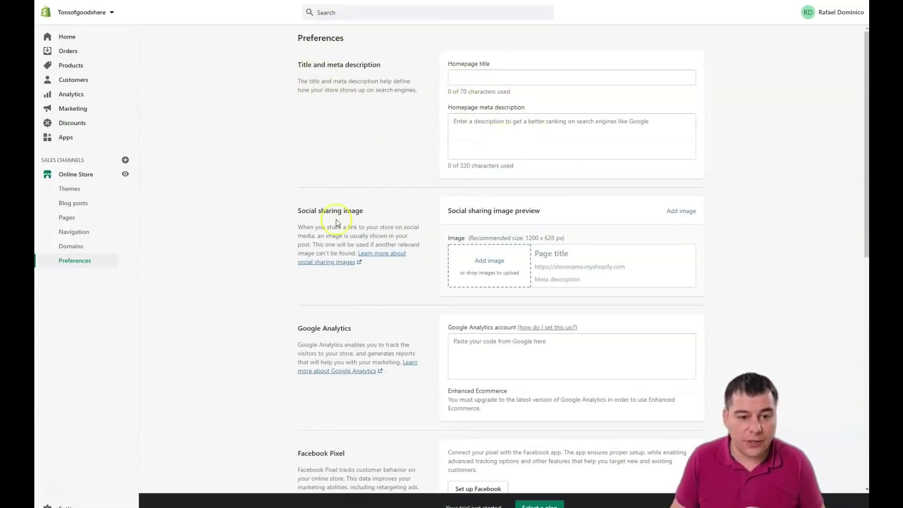
pyautogui.scroll(-3, 513, 239)
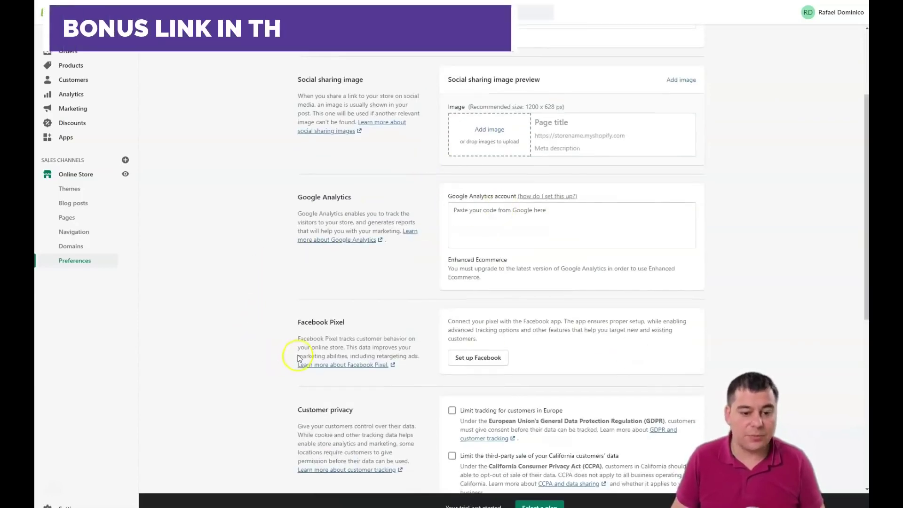
pyautogui.scroll(-4, 296, 357)
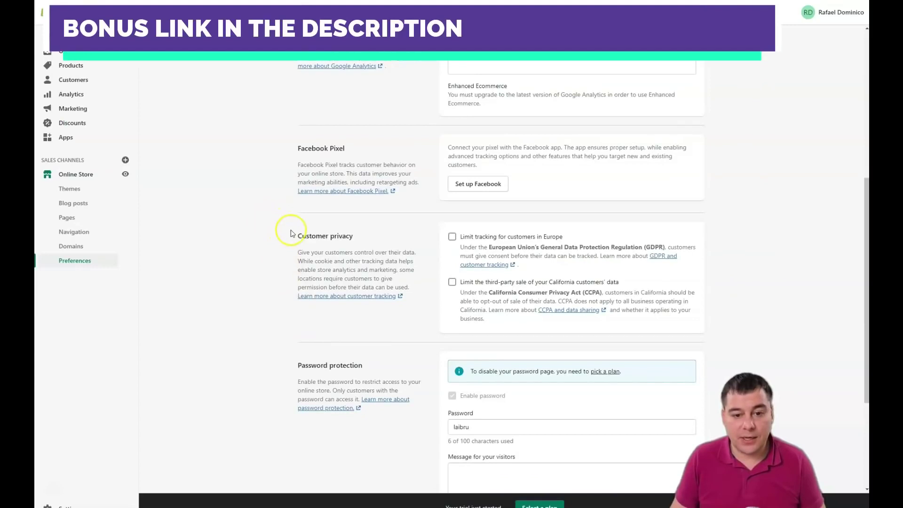
pyautogui.scroll(-4, 400, 243)
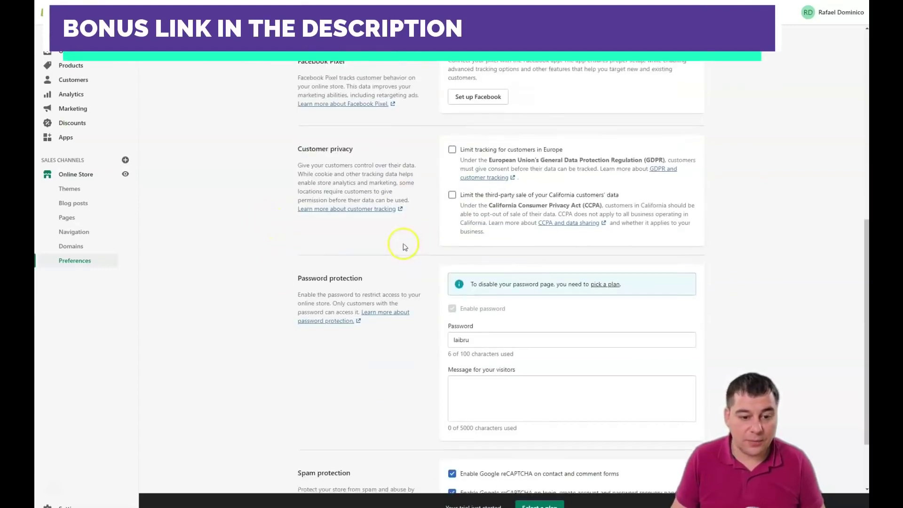
pyautogui.scroll(10, 400, 254)
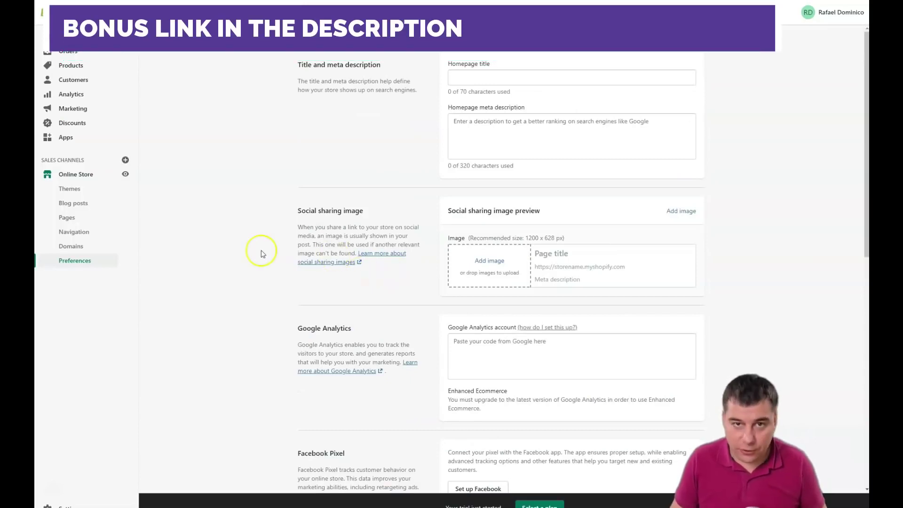
# Return to the online store's themes and open the current Debut theme for customization
pyautogui.click(70, 190)
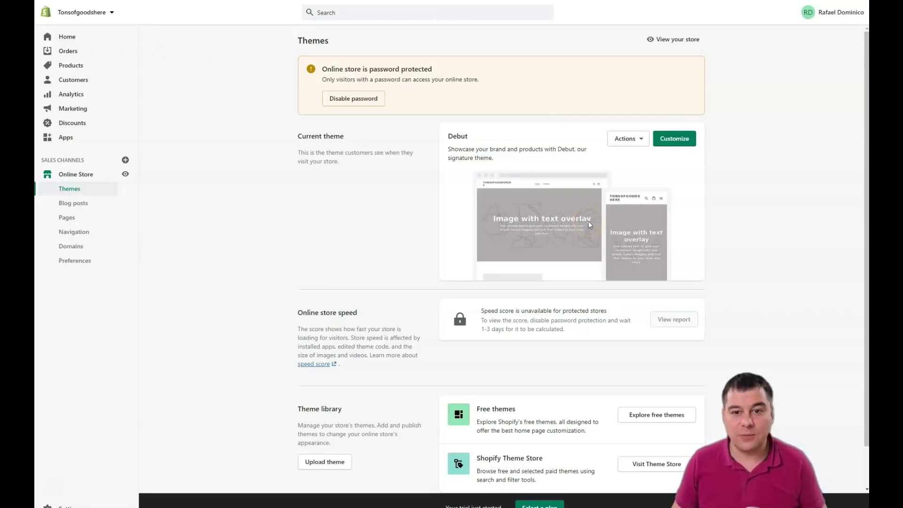
pyautogui.scroll(-1, 589, 221)
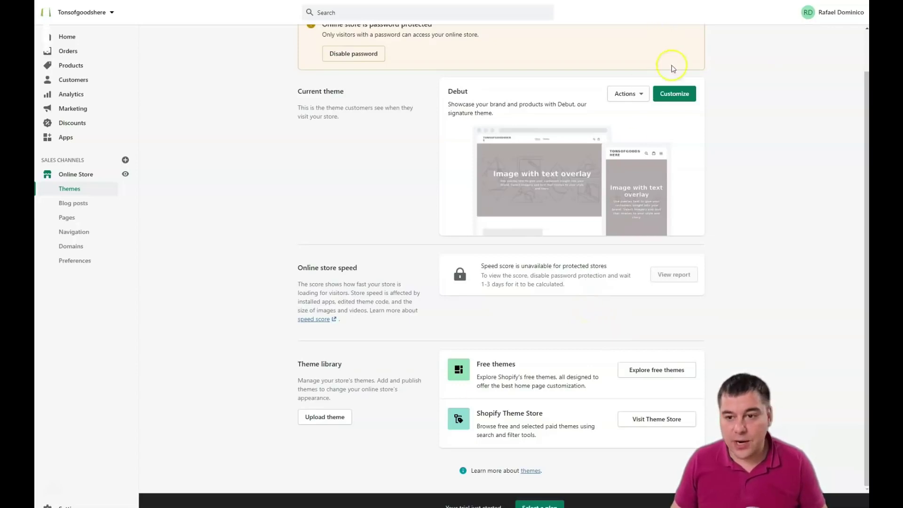
pyautogui.click(675, 94)
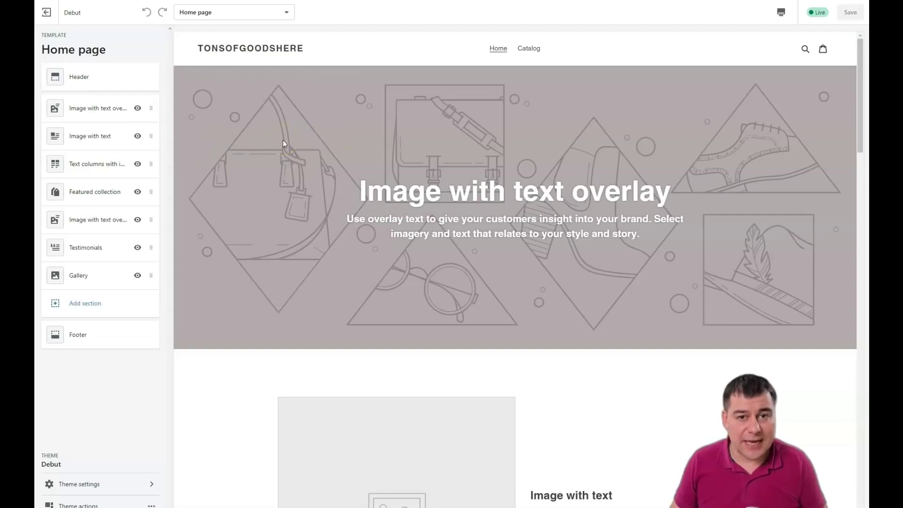
# Look through the home page template preview down to the footer, and check the Header section's logo, menu and announcement bar settings
pyautogui.scroll(-12, 295, 159)
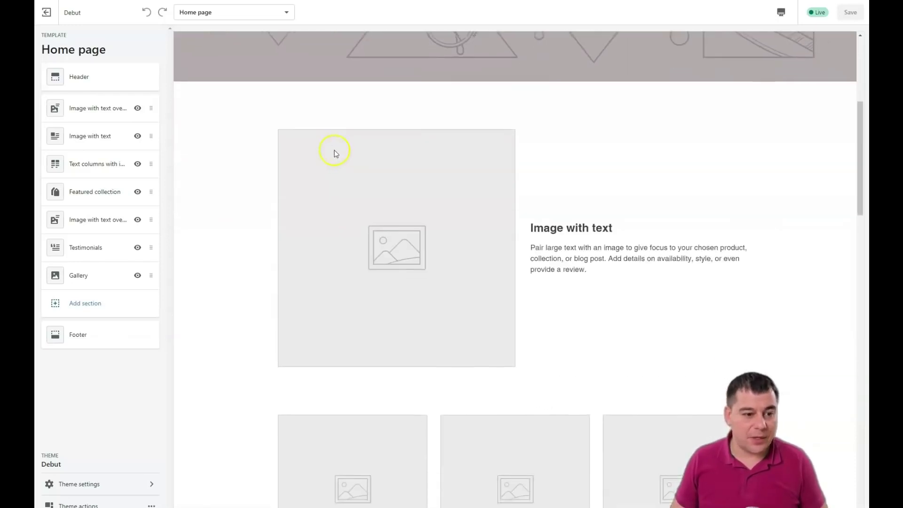
pyautogui.scroll(-18, 360, 142)
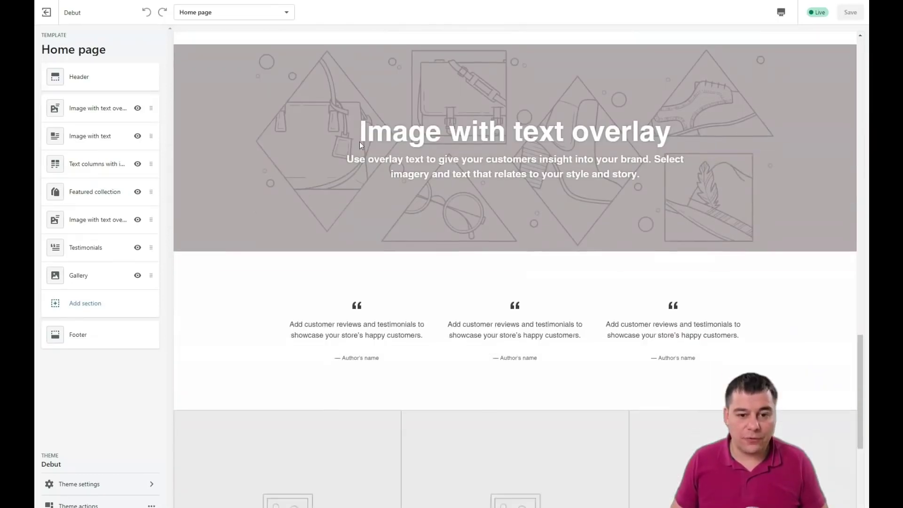
pyautogui.scroll(-2, 359, 144)
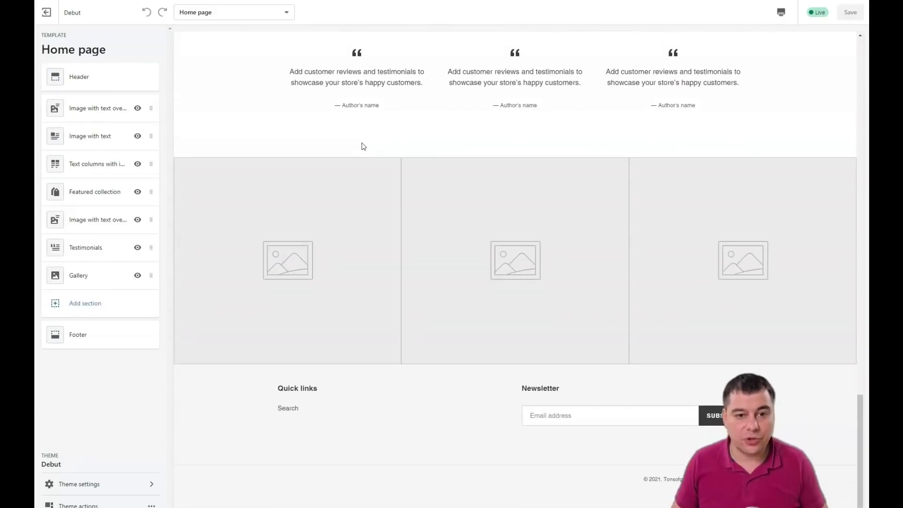
pyautogui.scroll(20, 364, 147)
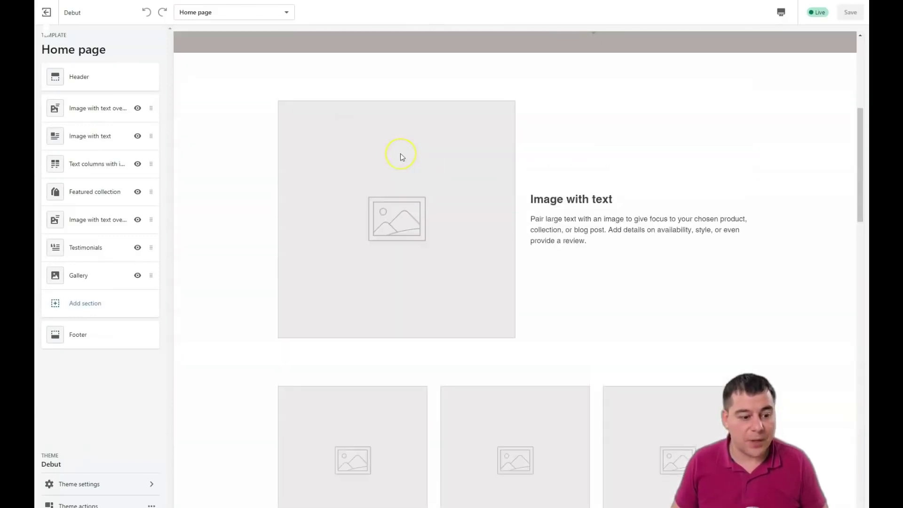
pyautogui.scroll(7, 400, 153)
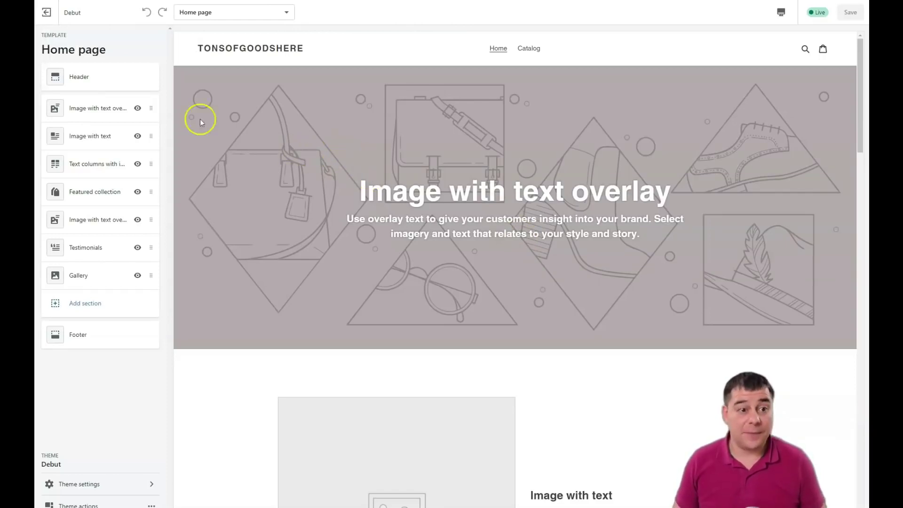
pyautogui.click(96, 80)
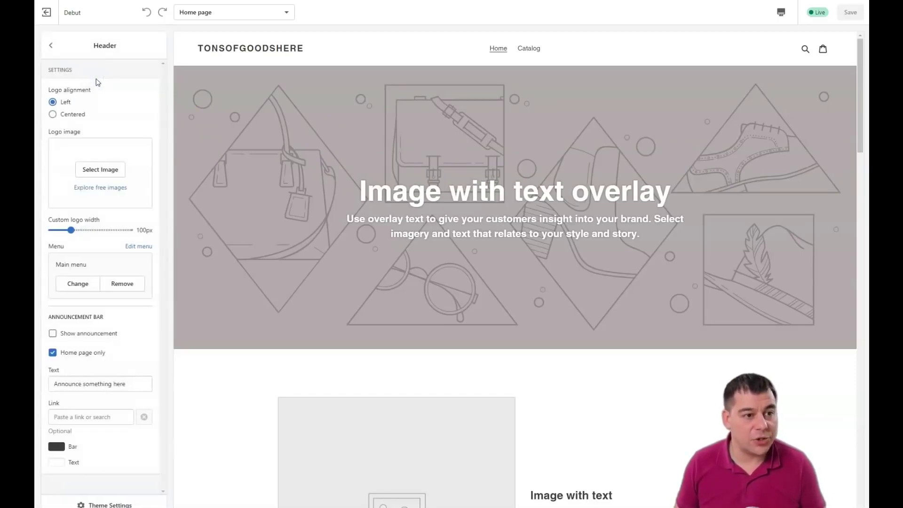
pyautogui.click(51, 45)
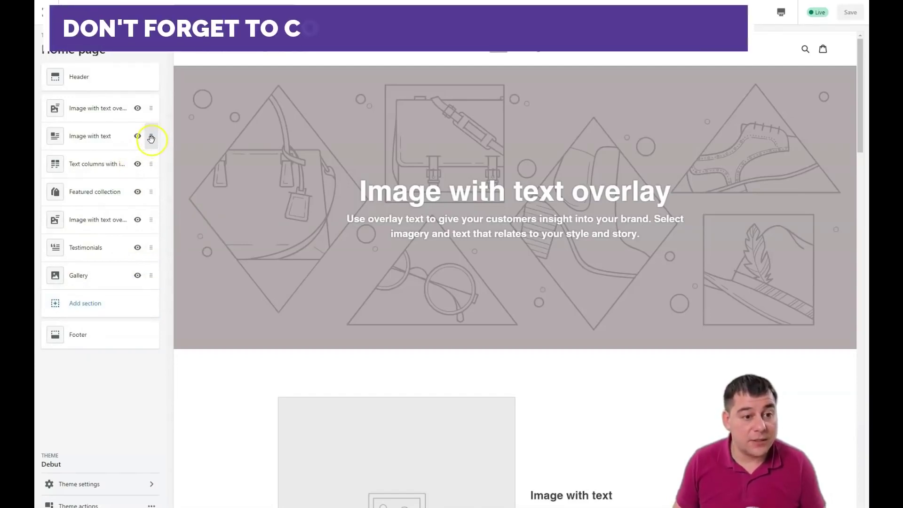
# Move the Image with text section below the text columns section on the home page and review the new order in the preview
pyautogui.moveTo(152, 136); pyautogui.dragTo(151, 163)
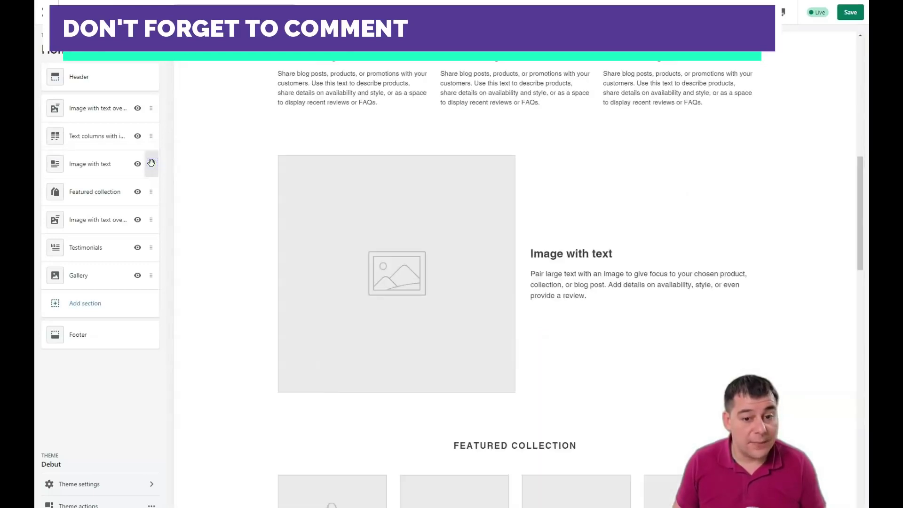
pyautogui.scroll(8, 506, 209)
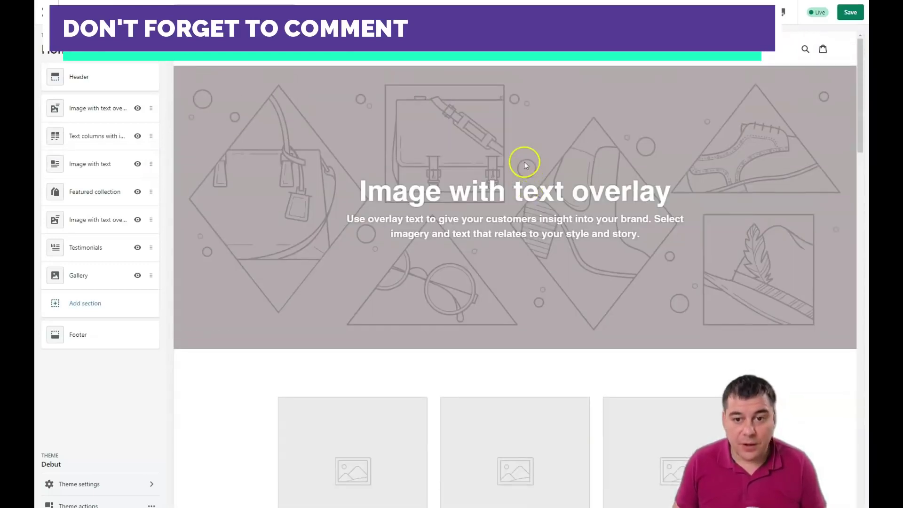
pyautogui.scroll(-14, 522, 202)
pyautogui.scroll(15, 505, 176)
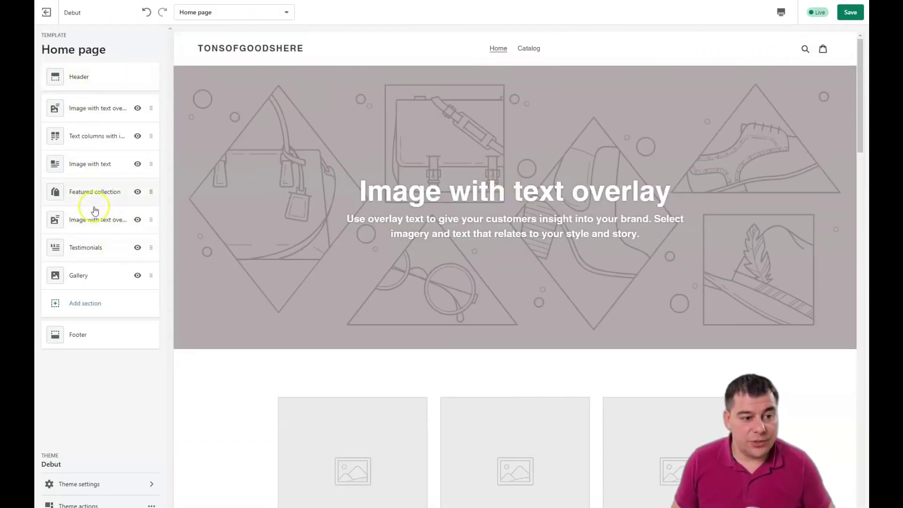
# Check which section types can be added to the home page, and remove the Testimonials section
pyautogui.click(80, 306)
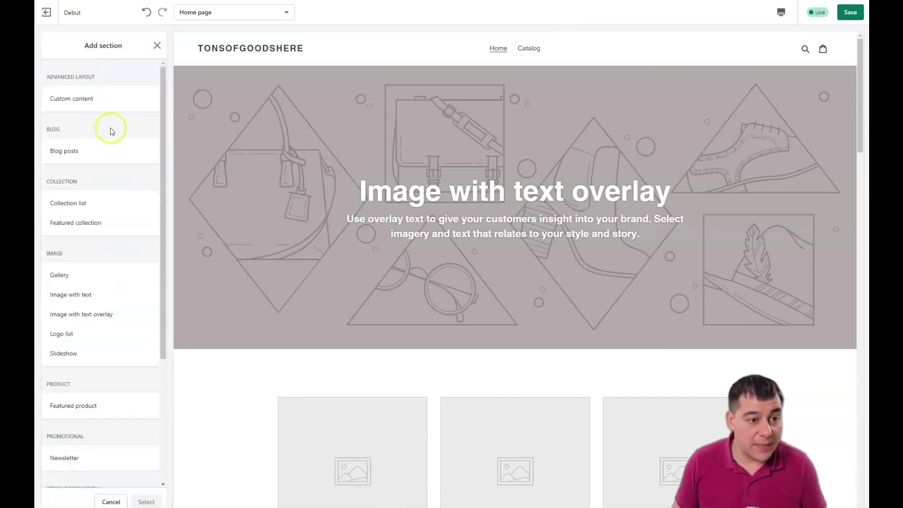
pyautogui.click(157, 46)
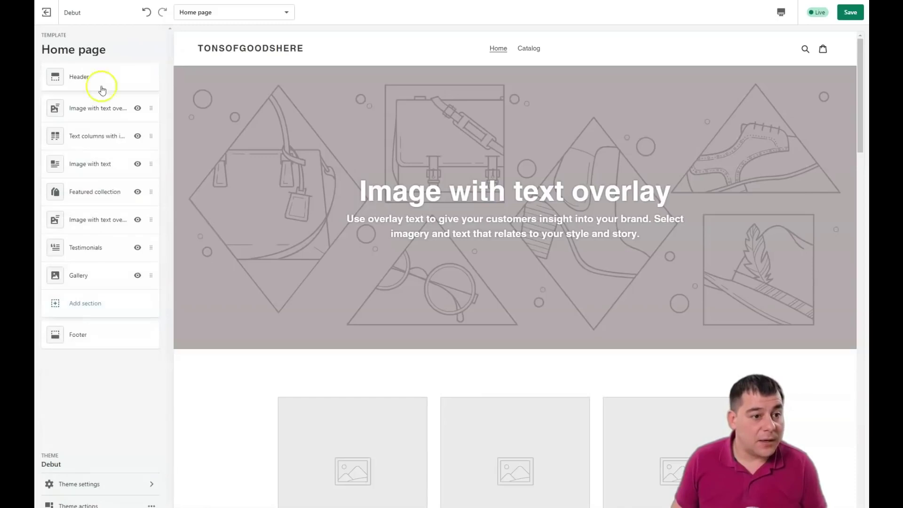
pyautogui.click(83, 248)
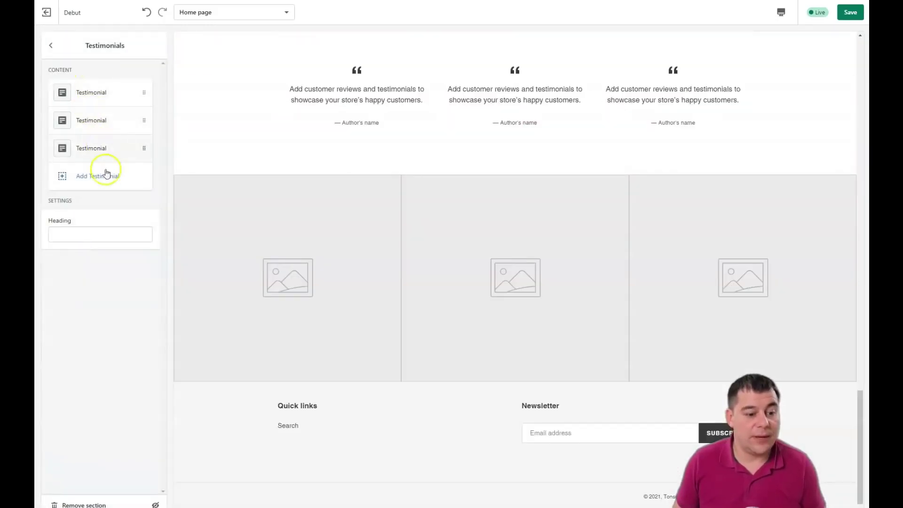
pyautogui.click(86, 505)
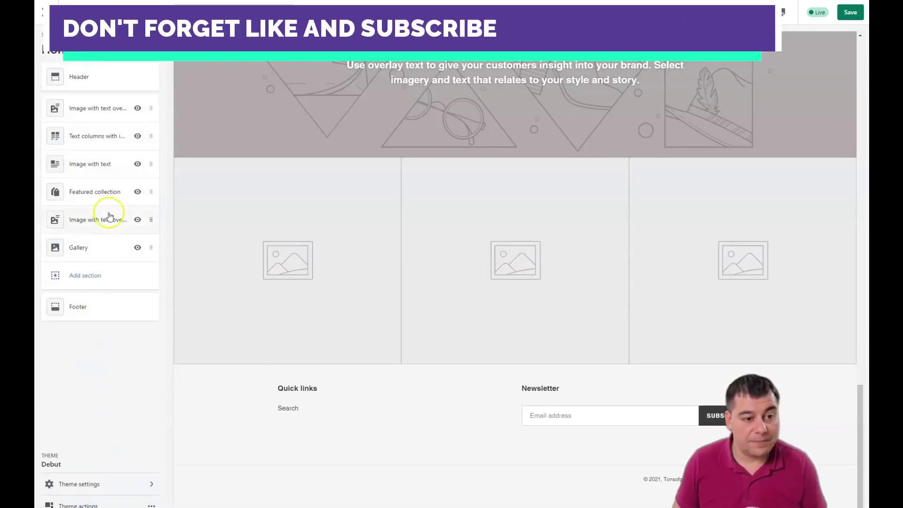
# Review the Header section's logo, menu and announcement bar settings and return to the home page section list
pyautogui.click(90, 76)
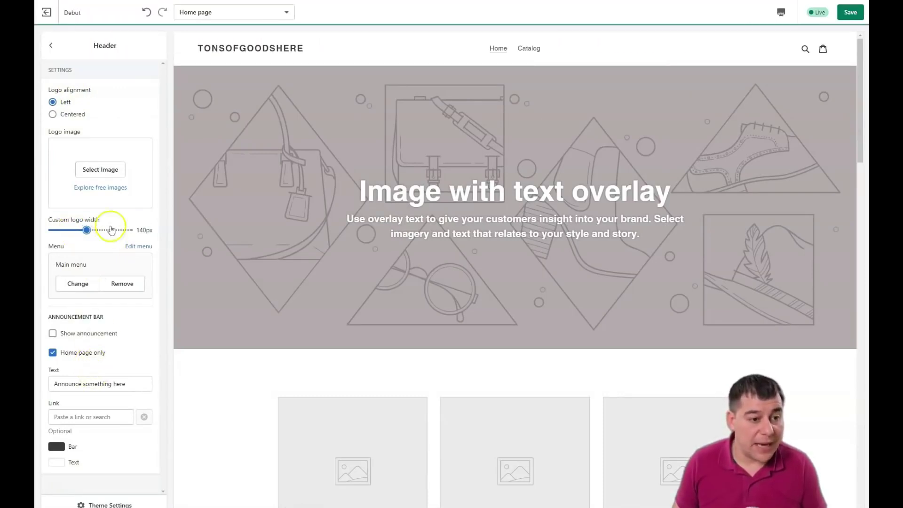
pyautogui.click(51, 46)
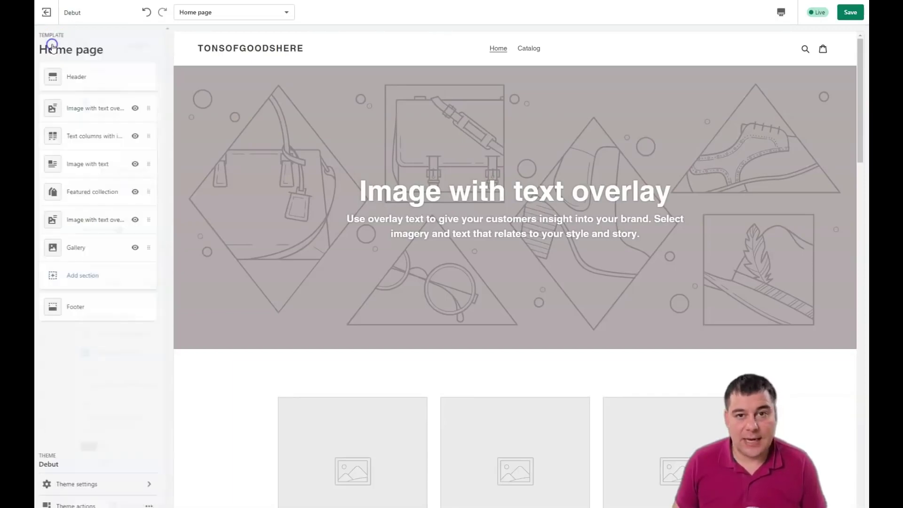
# Open the free images for the first Image with text overlay section and choose the Tech category
pyautogui.click(85, 110)
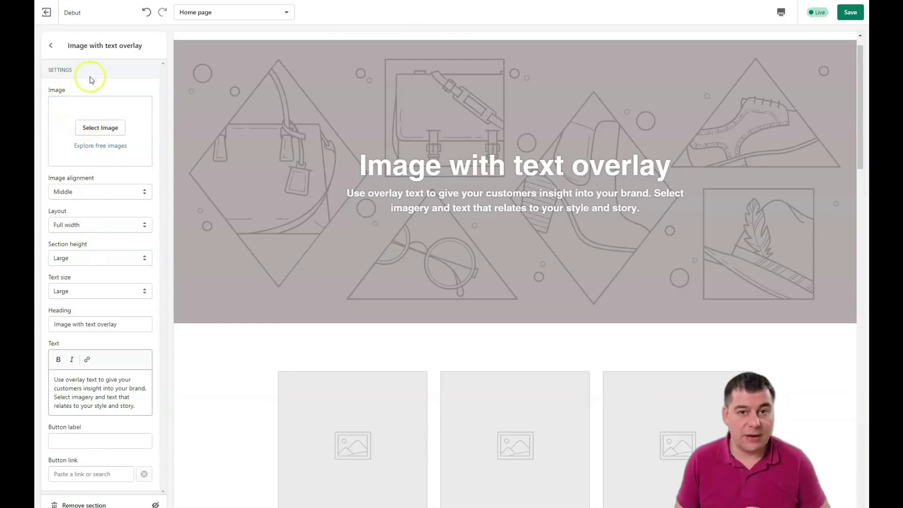
pyautogui.click(94, 147)
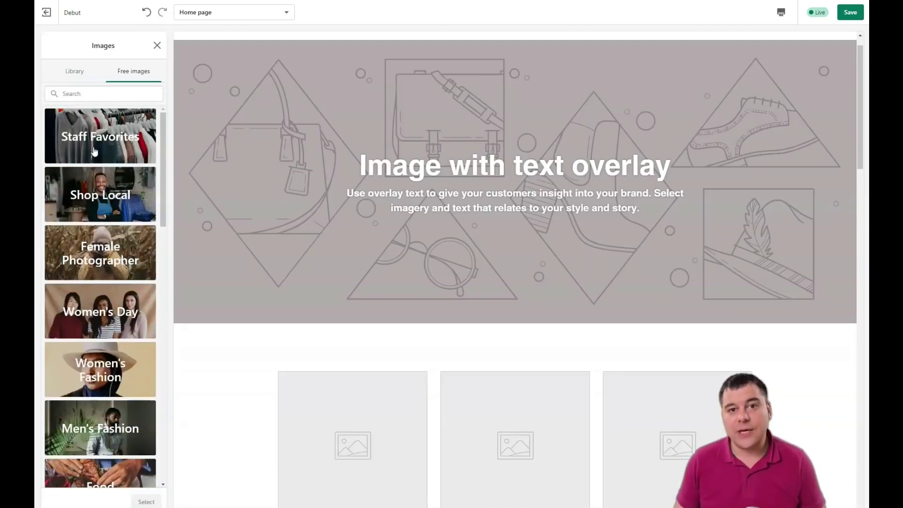
pyautogui.scroll(-10, 94, 150)
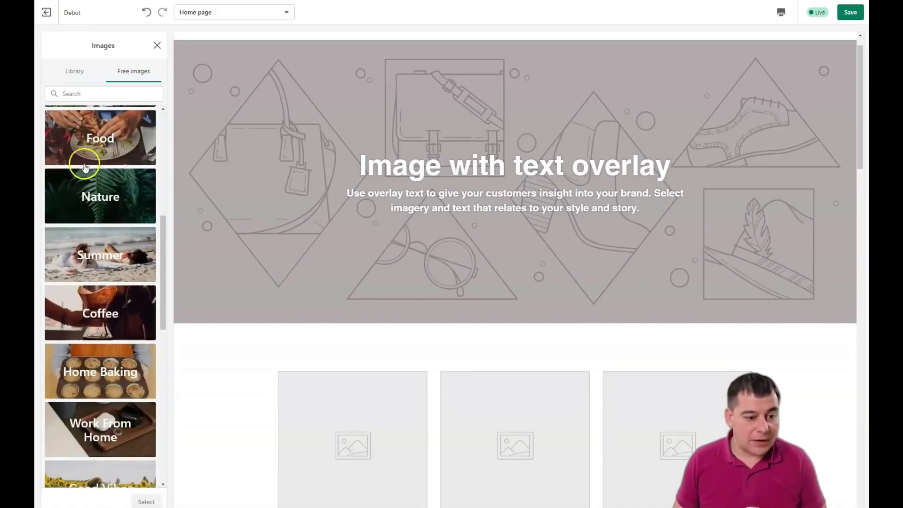
pyautogui.scroll(-7, 96, 192)
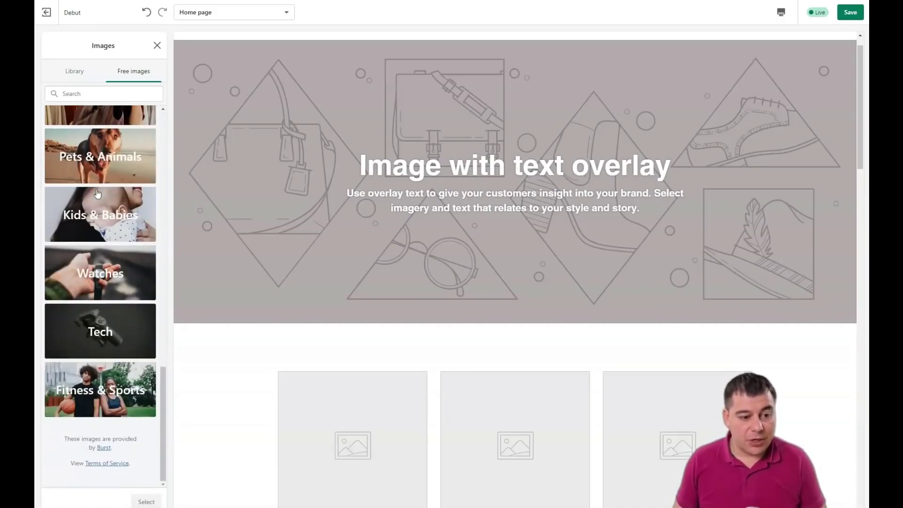
pyautogui.click(93, 329)
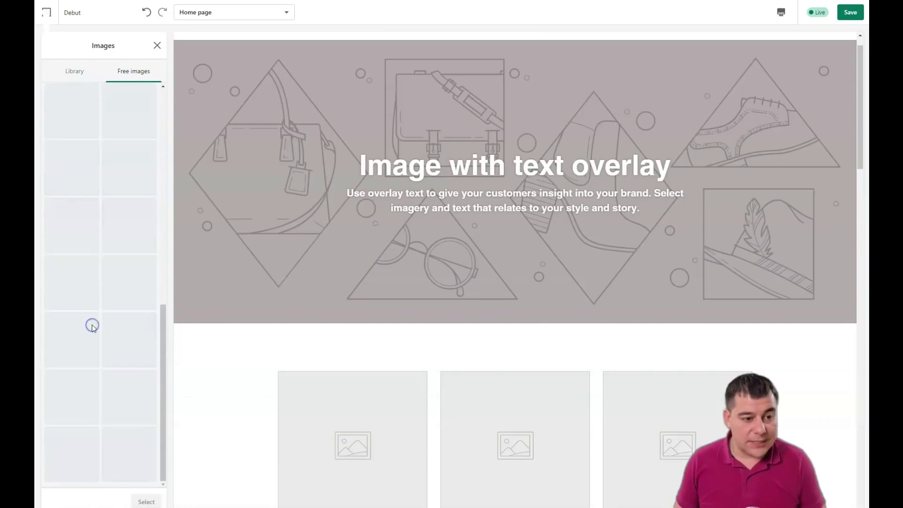
# Browse the free Tech images, loading further batches, for a picture that suits the home page banner
pyautogui.scroll(-3, 118, 268)
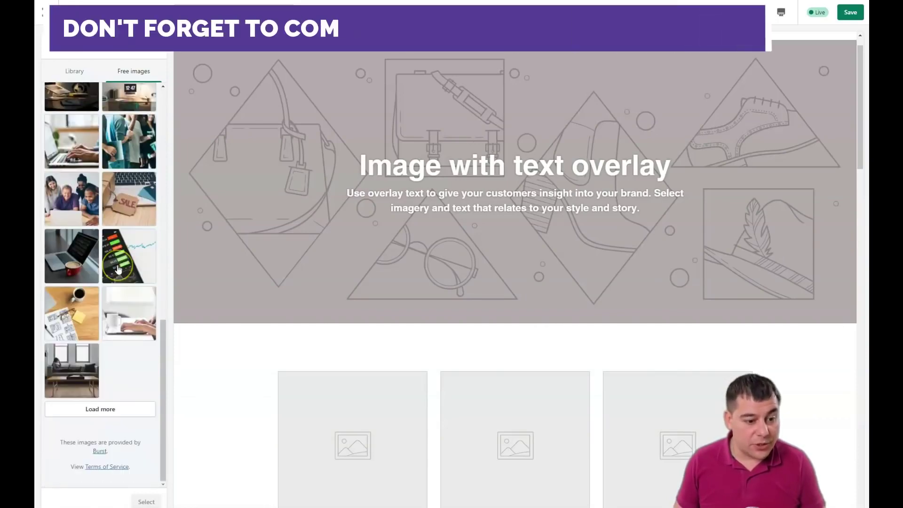
pyautogui.click(103, 407)
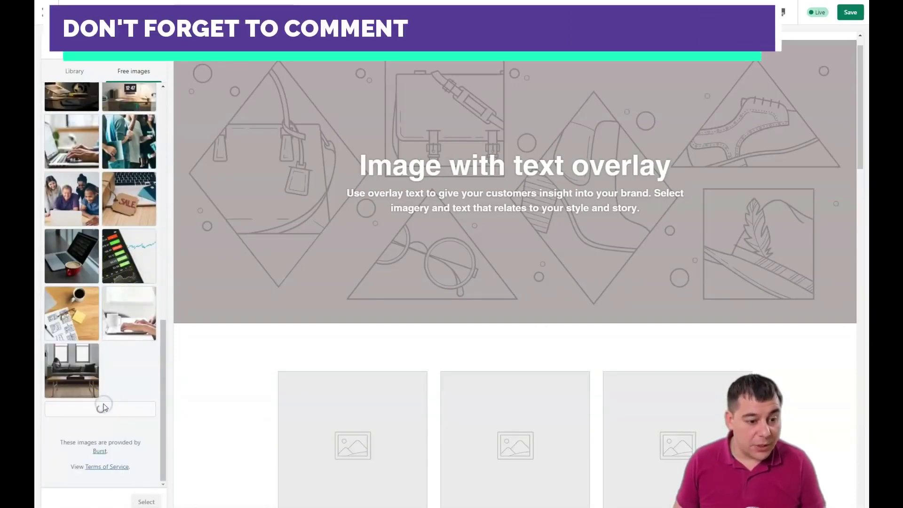
pyautogui.scroll(-10, 111, 362)
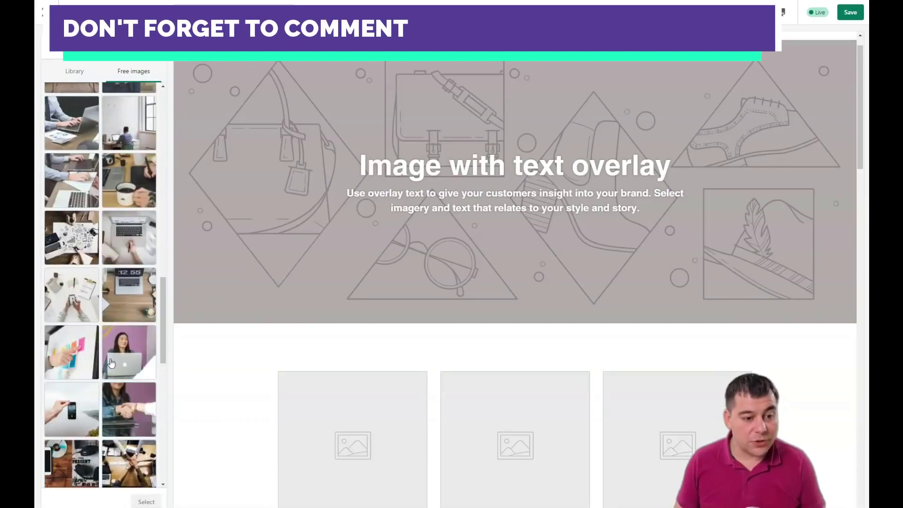
pyautogui.scroll(-8, 111, 362)
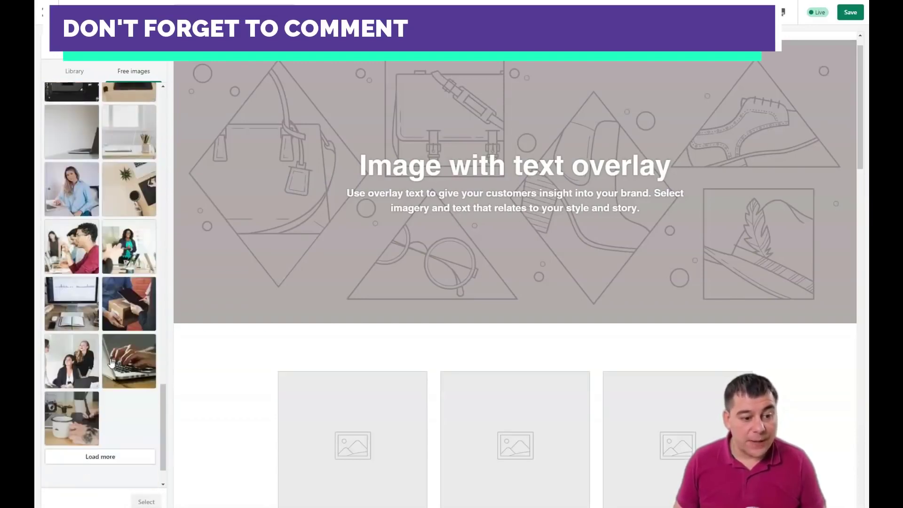
pyautogui.click(100, 413)
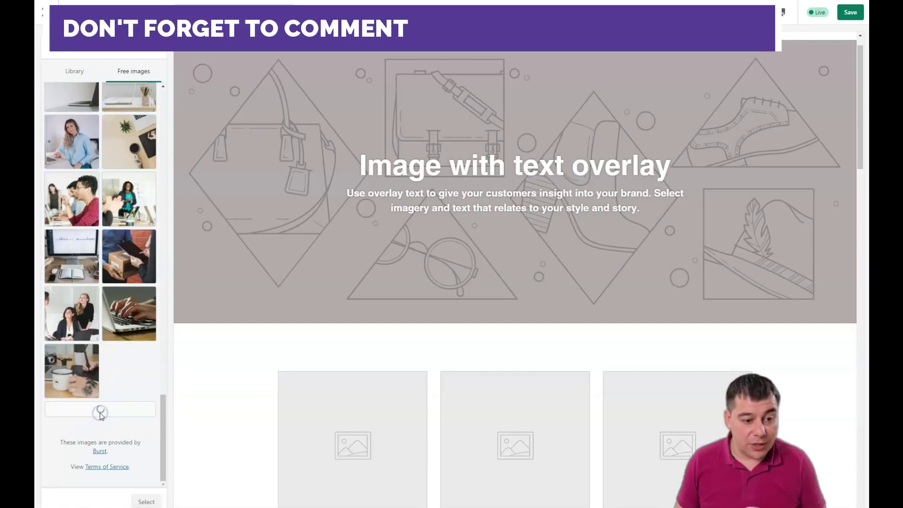
pyautogui.scroll(-10, 119, 337)
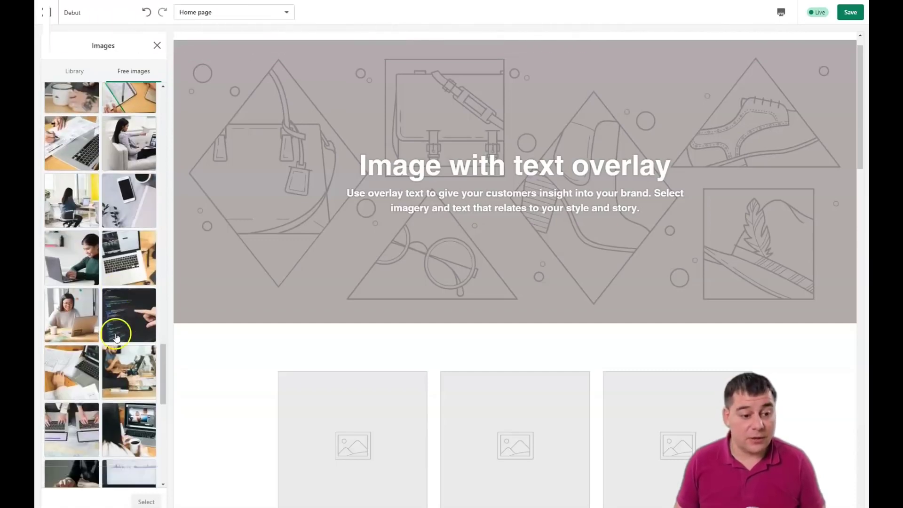
pyautogui.scroll(-3, 115, 337)
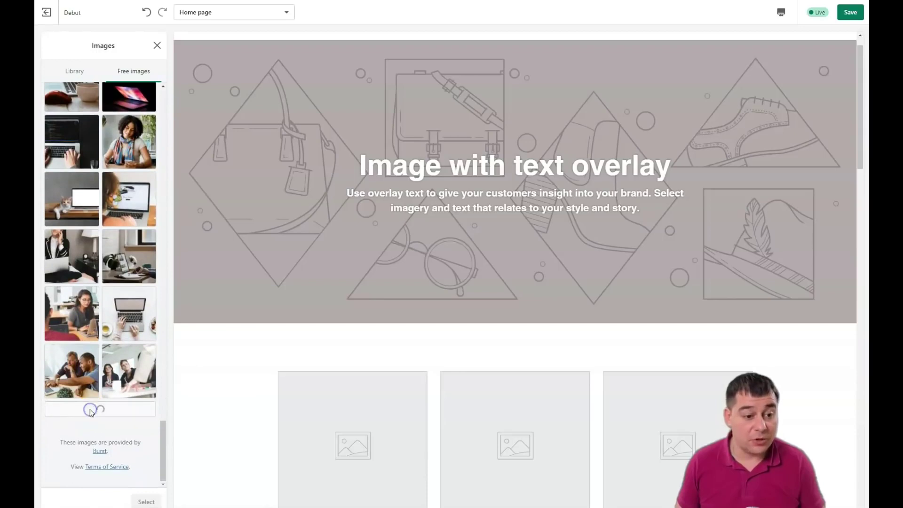
pyautogui.scroll(-5, 102, 372)
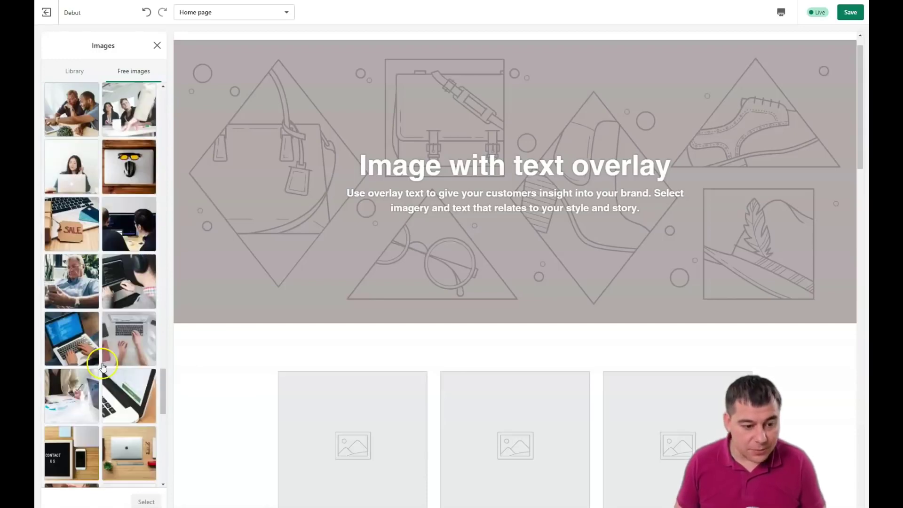
pyautogui.scroll(-5, 103, 377)
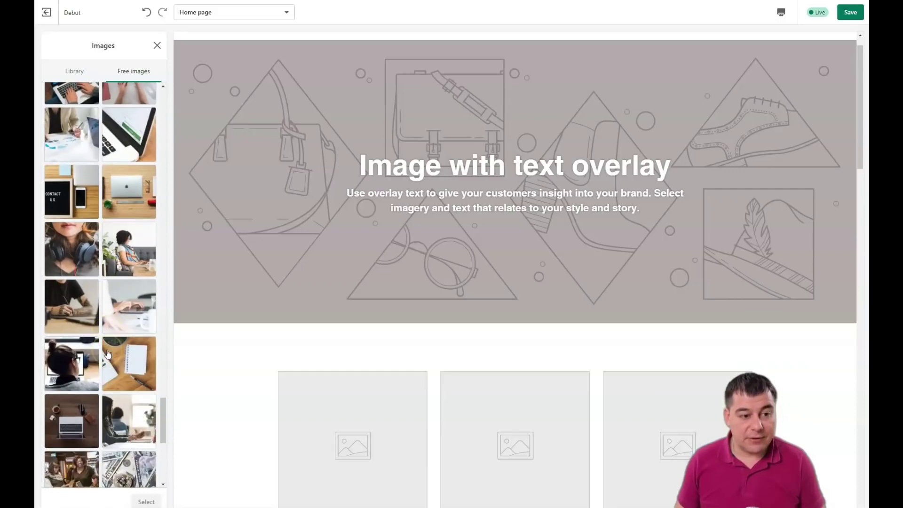
pyautogui.scroll(15, 125, 228)
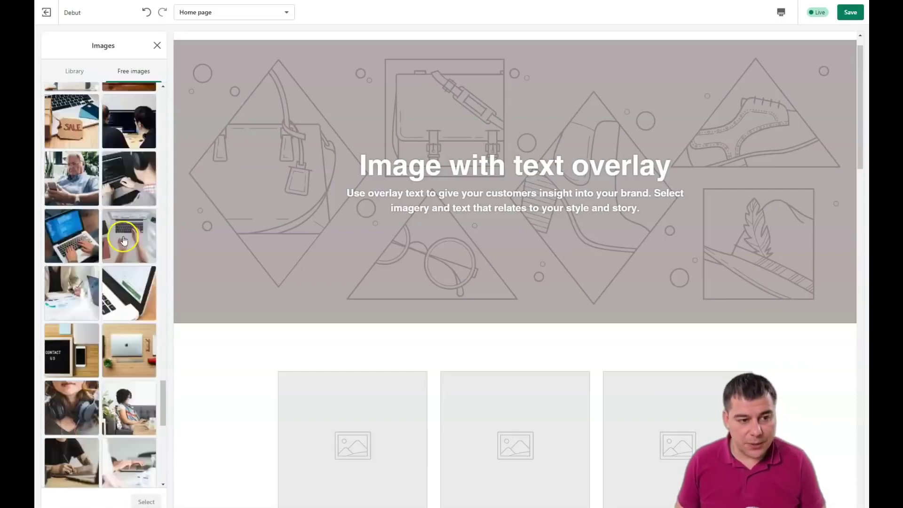
pyautogui.scroll(-8, 93, 233)
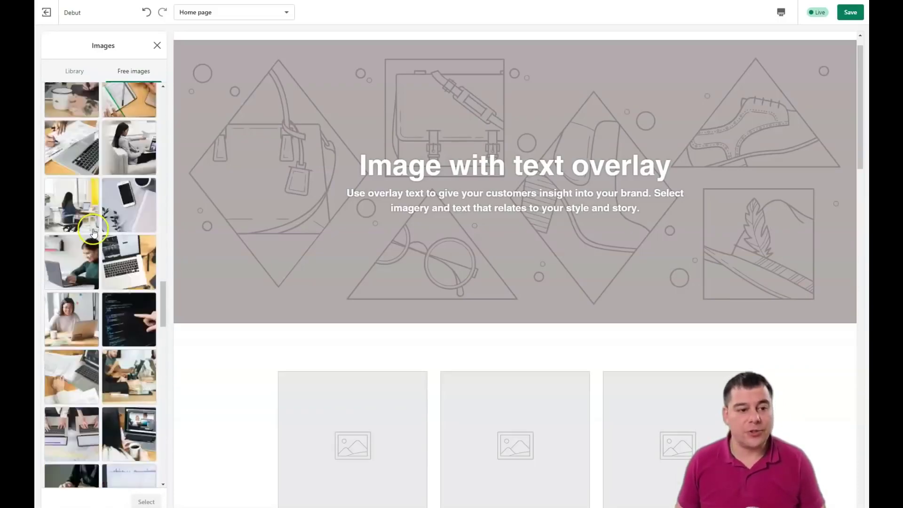
pyautogui.scroll(-7, 94, 233)
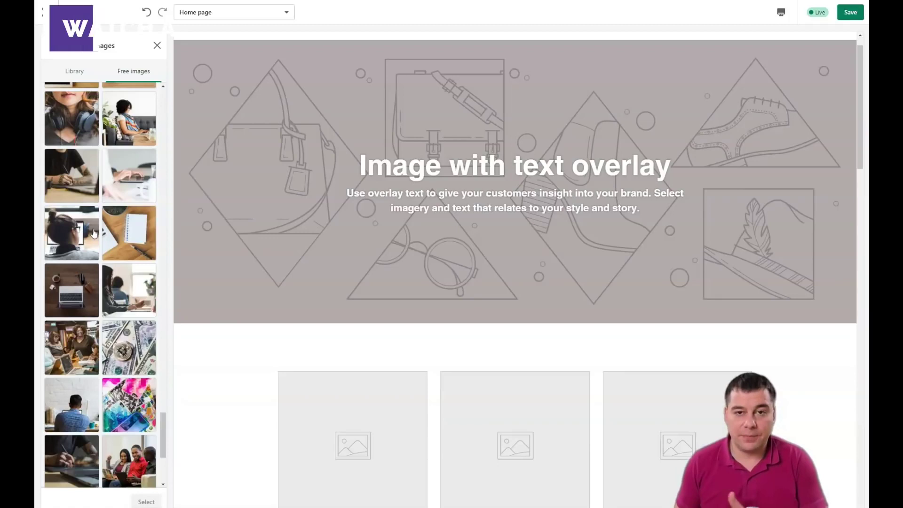
# Set the free photo of a laptop and coffee cup on a dark wooden desk as the overlay section's image
pyautogui.click(87, 232)
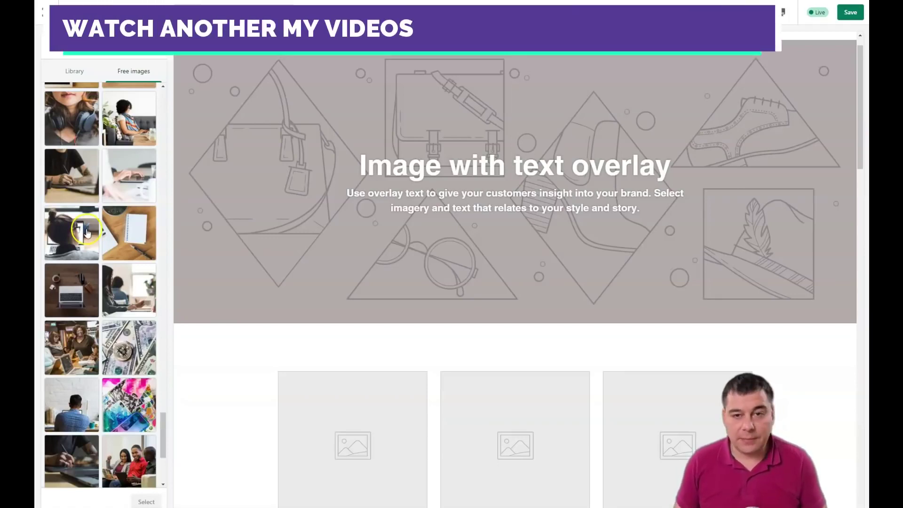
pyautogui.scroll(-2, 80, 225)
pyautogui.click(71, 215)
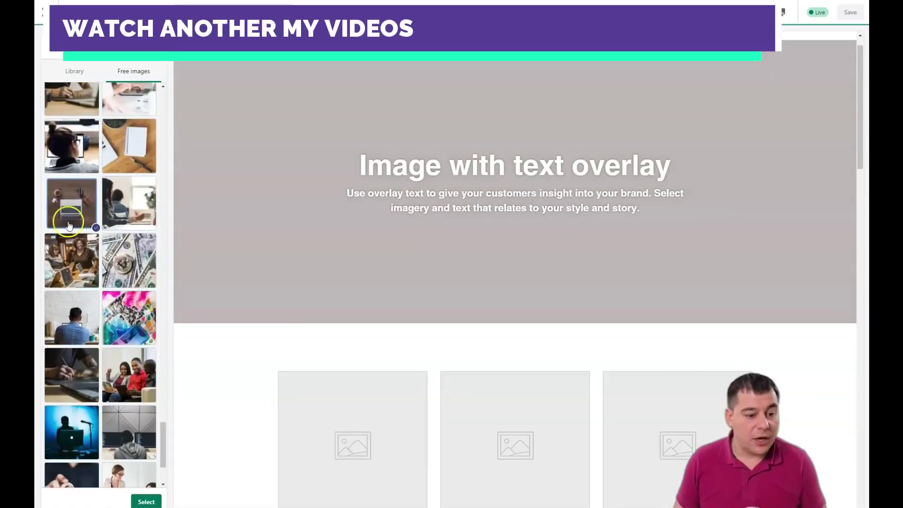
pyautogui.click(146, 499)
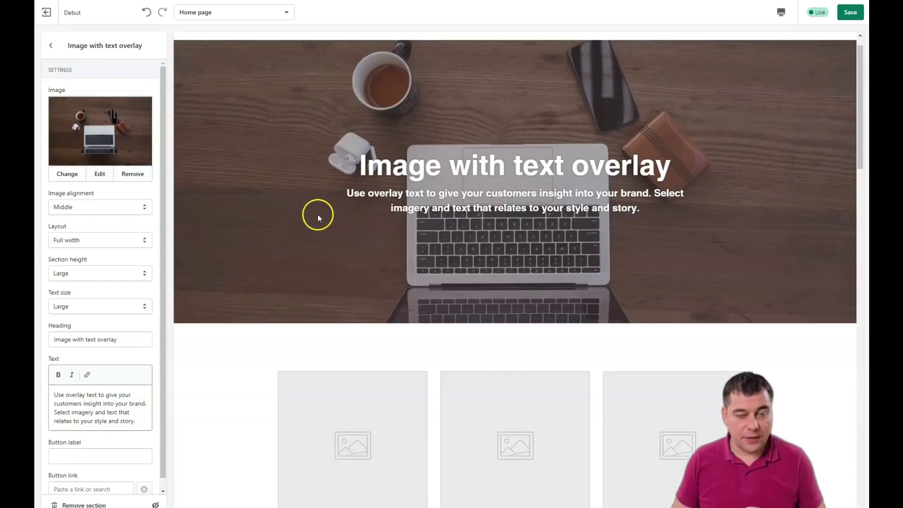
# Try the Bottom image alignment for the overlay section's image, and set it back to Middle
pyautogui.click(143, 206)
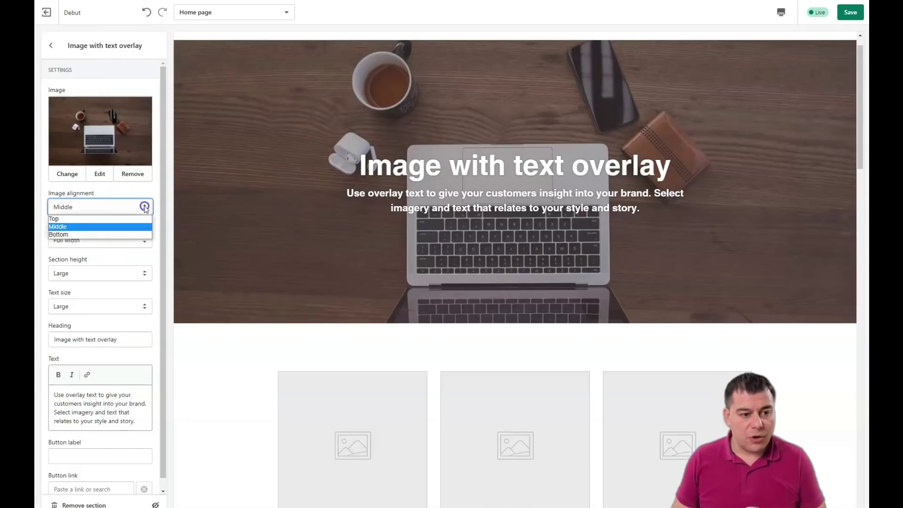
pyautogui.click(126, 227)
pyautogui.click(149, 211)
pyautogui.click(130, 234)
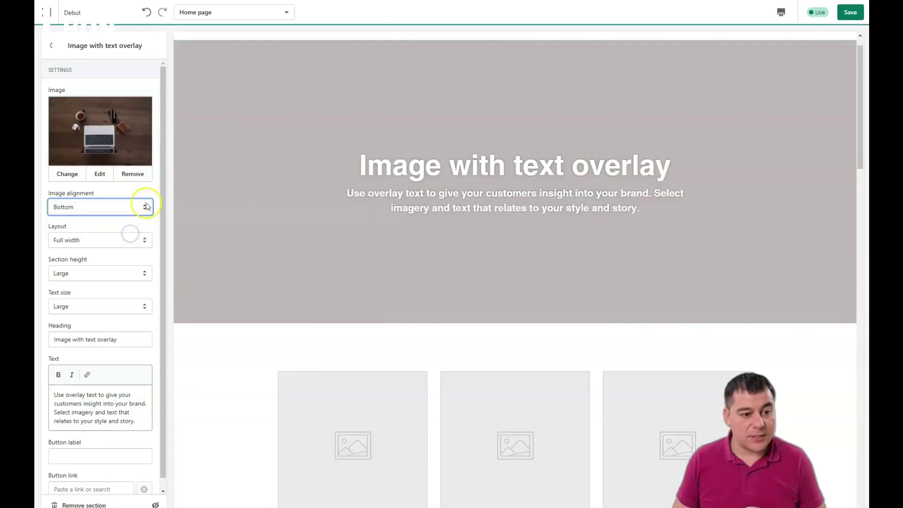
pyautogui.click(144, 207)
pyautogui.click(118, 230)
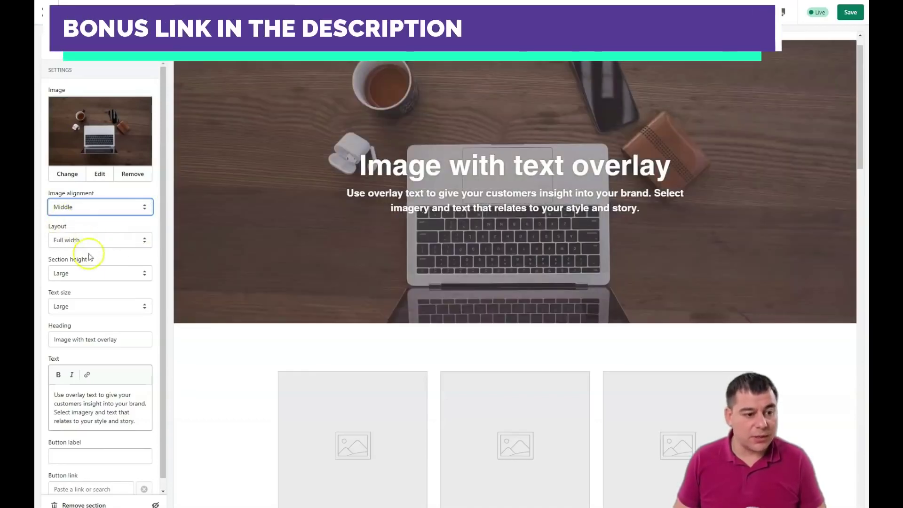
pyautogui.scroll(-1, 99, 301)
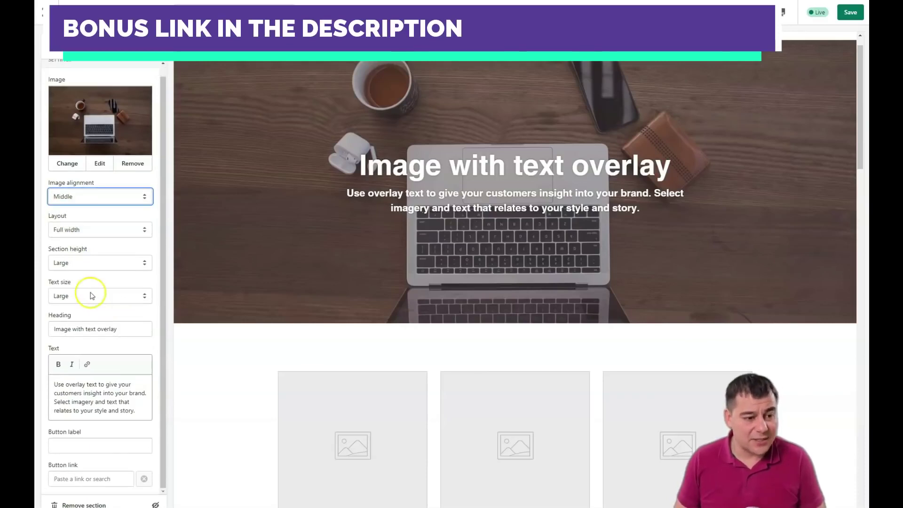
pyautogui.doubleClick(476, 166)
pyautogui.click(516, 173)
pyautogui.moveTo(573, 167); pyautogui.dragTo(366, 168)
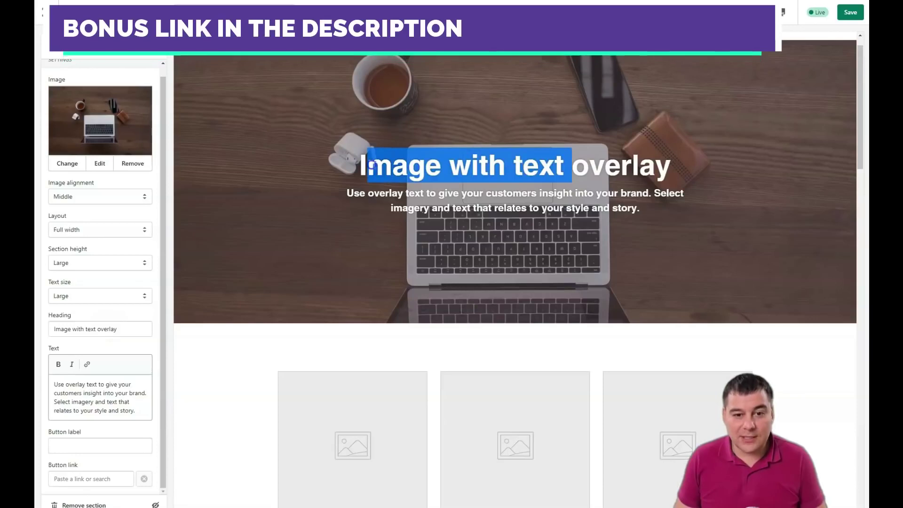
pyautogui.click(534, 210)
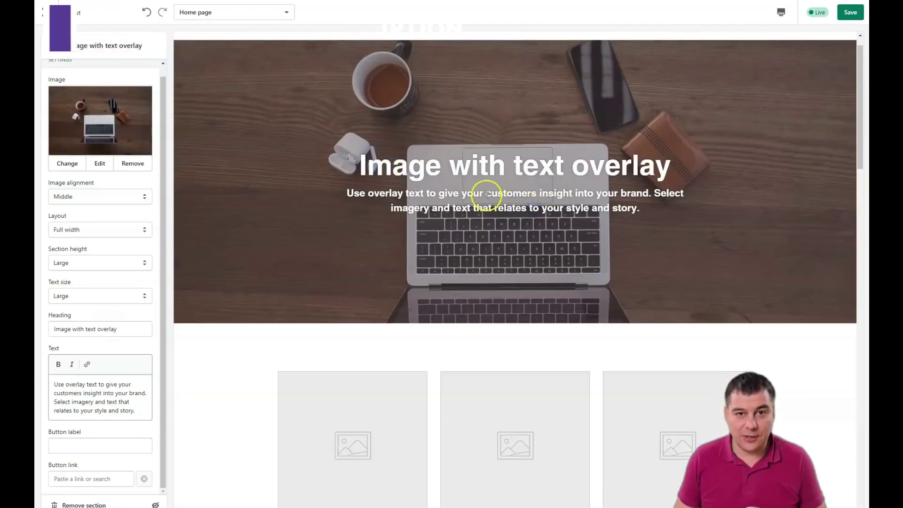
# Shorten the overlay section's heading to "Image"
pyautogui.moveTo(124, 329); pyautogui.dragTo(42, 330)
pyautogui.click(128, 330)
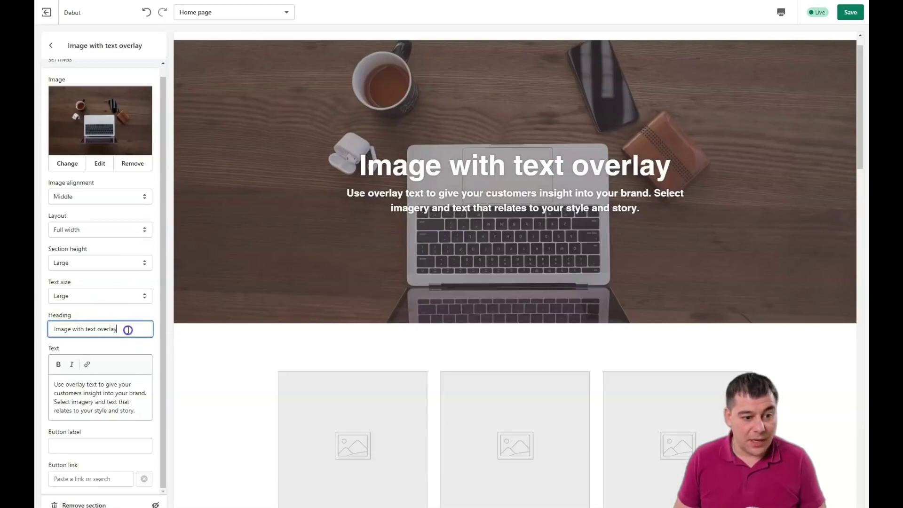
pyautogui.press('BackSpace')
pyautogui.press('BackSpace')
pyautogui.press('BackSpace')
pyautogui.press('BackSpace')
pyautogui.press('BackSpace')
pyautogui.press('BackSpace')
pyautogui.press('BackSpace')
pyautogui.press('BackSpace')
pyautogui.press('BackSpace')
pyautogui.press('BackSpace')
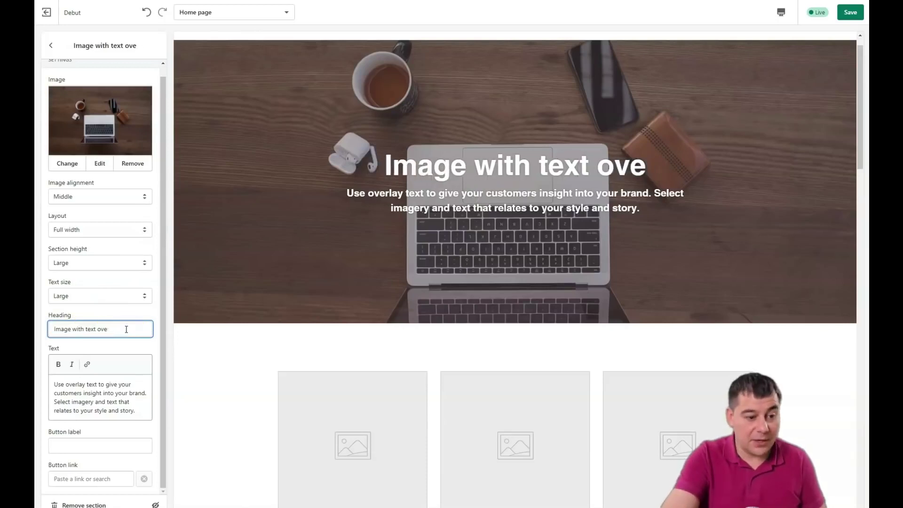
pyautogui.press('BackSpace')
pyautogui.press('BackSpace')
pyautogui.press('BackSpace')
pyautogui.press('BackSpace')
pyautogui.press('BackSpace')
pyautogui.press('BackSpace')
pyautogui.press('BackSpace')
pyautogui.press('BackSpace')
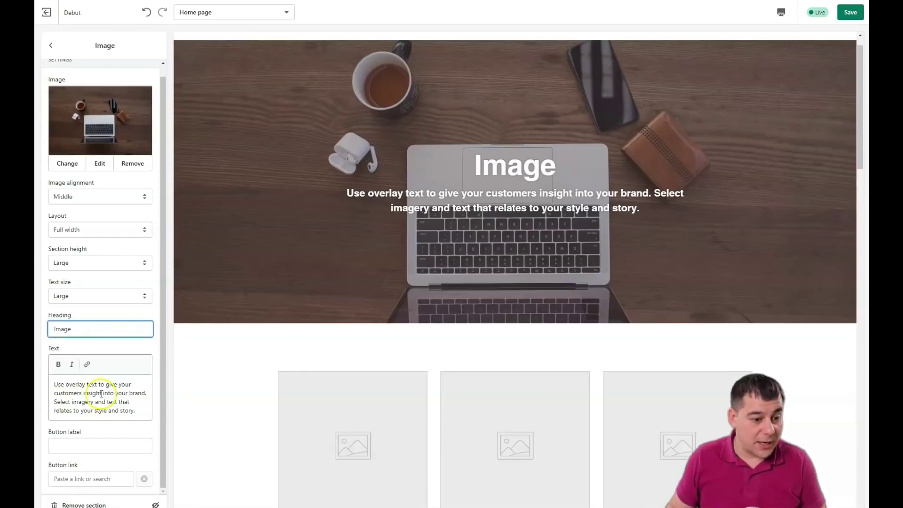
# Delete all of the overlay section's body text and return to the home page section list
pyautogui.moveTo(87, 385); pyautogui.dragTo(54, 384)
pyautogui.press('BackSpace')
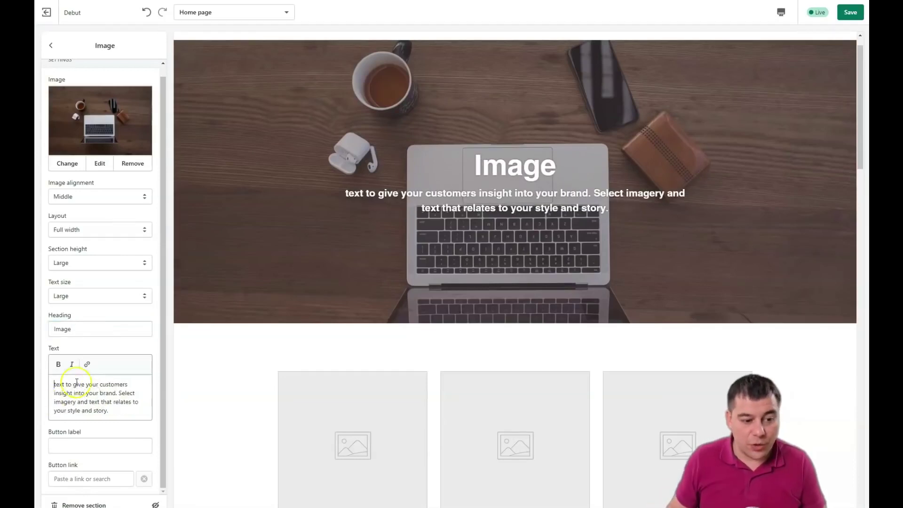
pyautogui.moveTo(118, 393); pyautogui.dragTo(127, 411)
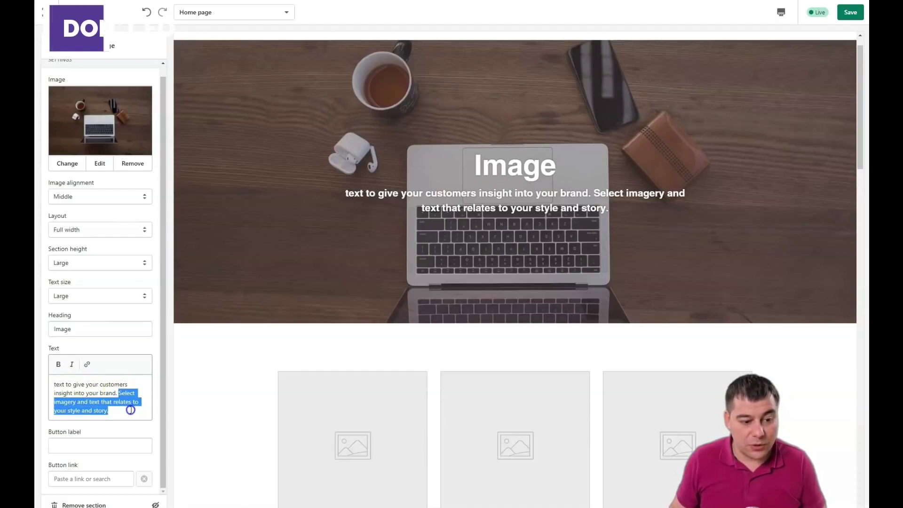
pyautogui.press('BackSpace')
pyautogui.click(120, 405)
pyautogui.moveTo(120, 405); pyautogui.dragTo(65, 396)
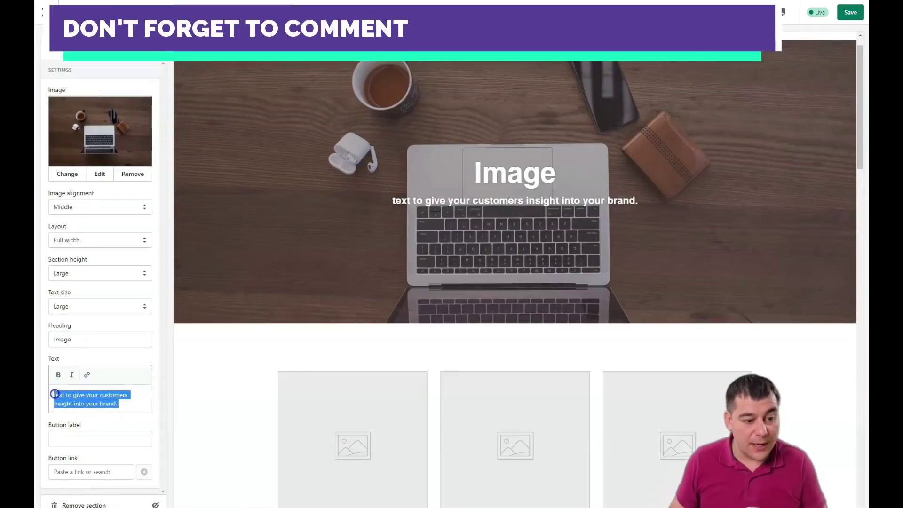
pyautogui.press('BackSpace')
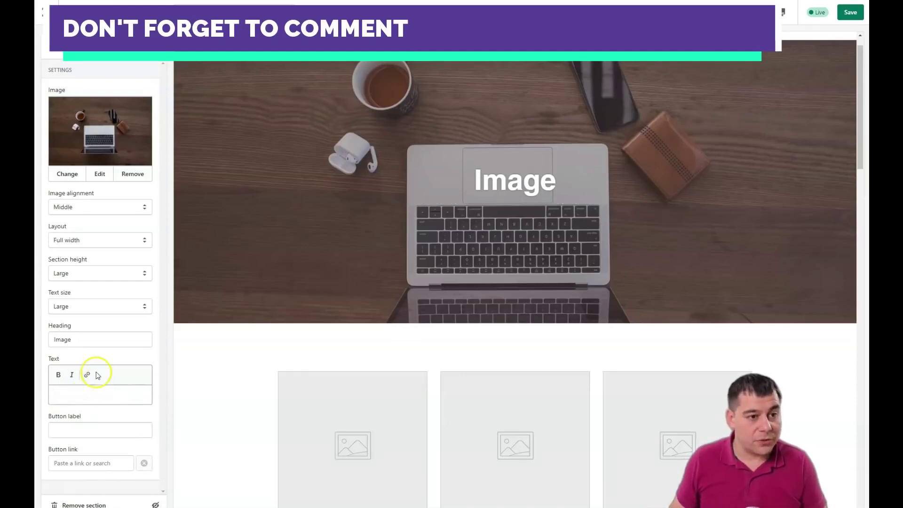
pyautogui.click(45, 53)
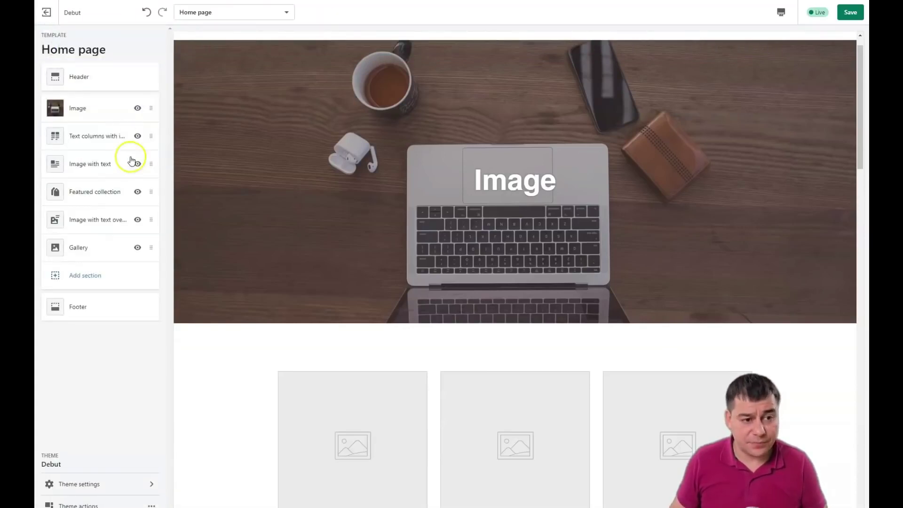
# Look over the columns and settings of the Text columns with images section
pyautogui.scroll(-3, 548, 301)
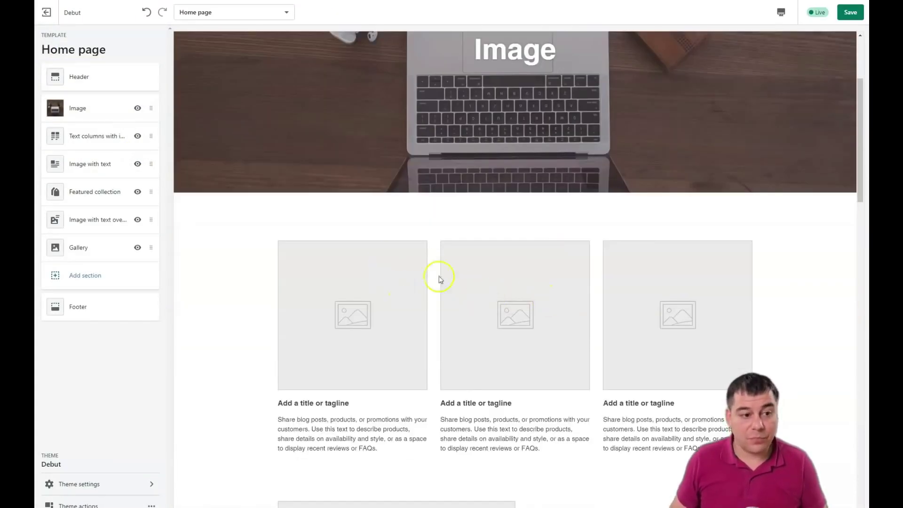
pyautogui.click(98, 136)
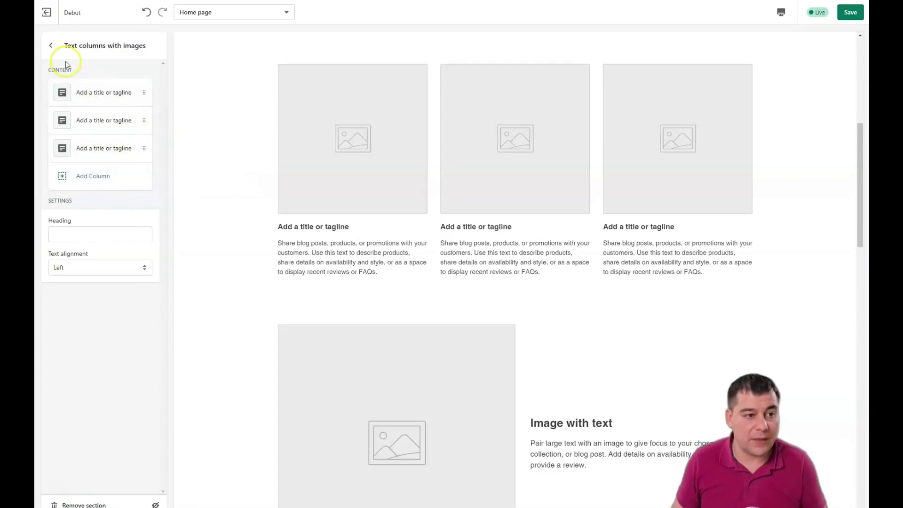
pyautogui.click(50, 45)
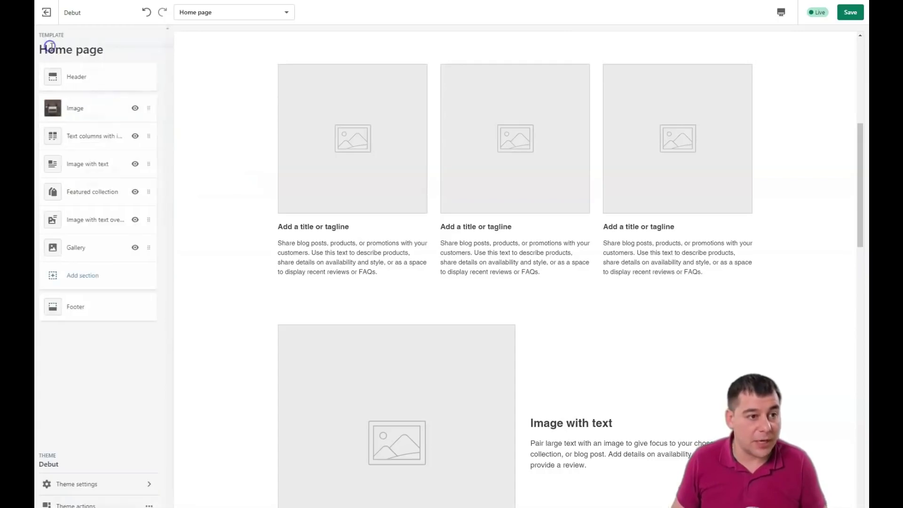
# Leave the theme editor without saving the changes, and start adding a new product
pyautogui.click(46, 13)
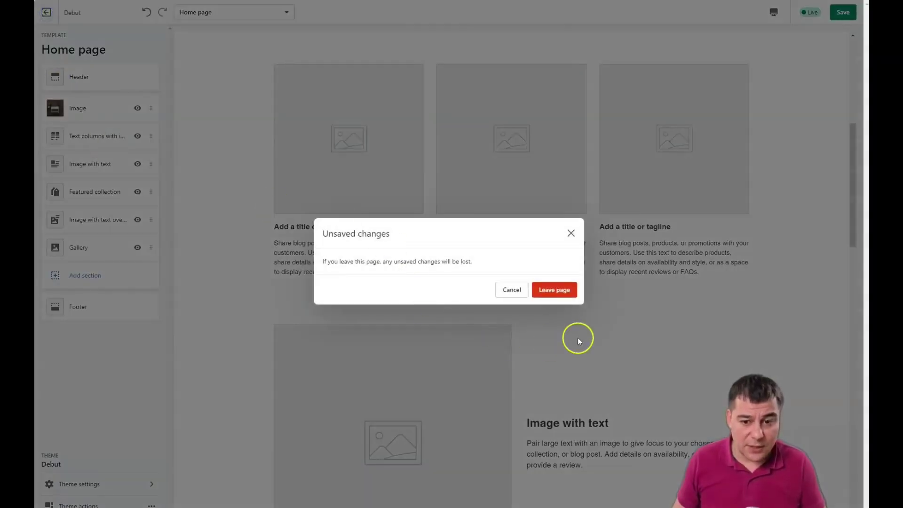
pyautogui.click(544, 289)
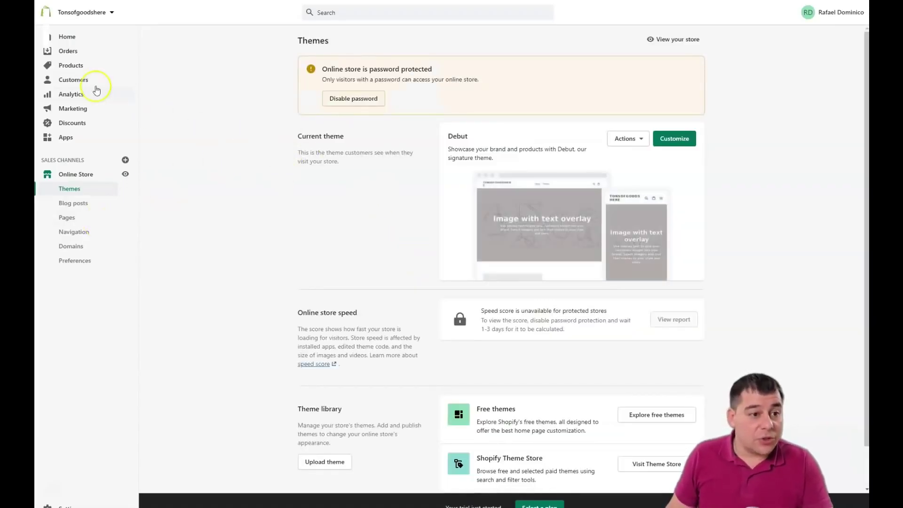
pyautogui.click(69, 70)
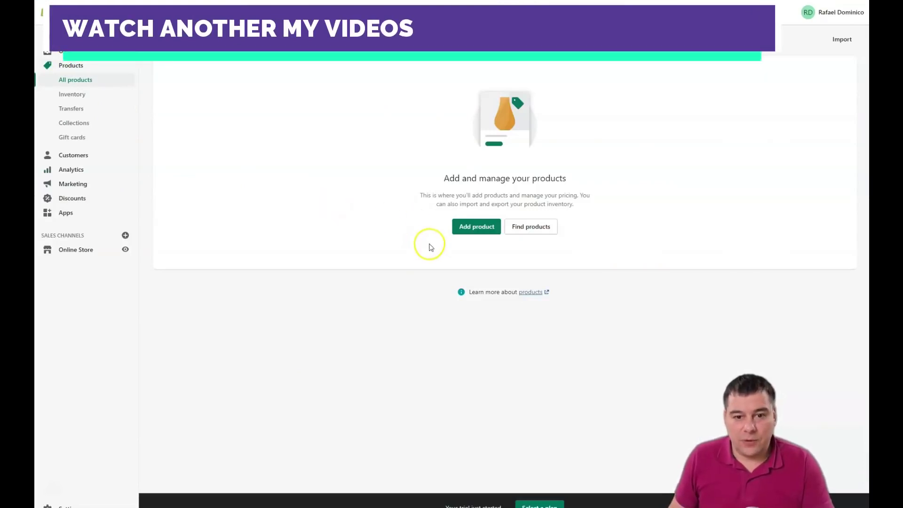
pyautogui.click(475, 228)
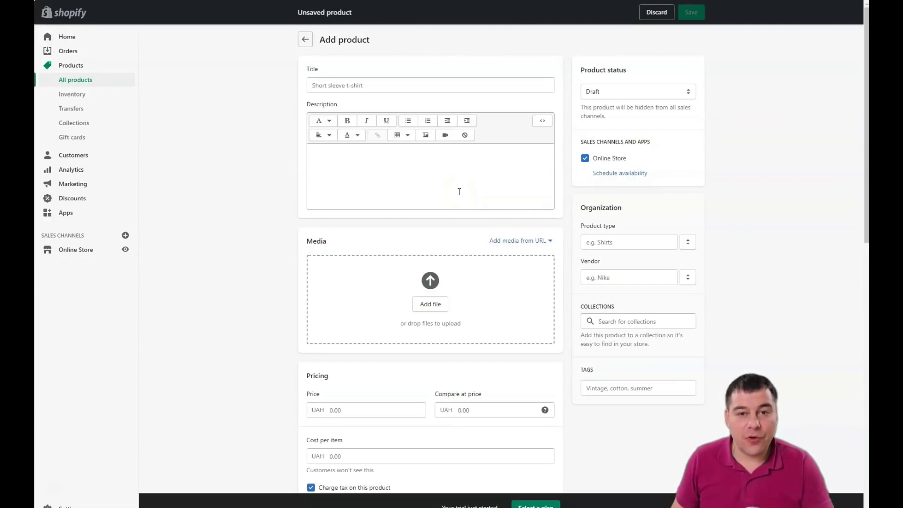
pyautogui.click(371, 87)
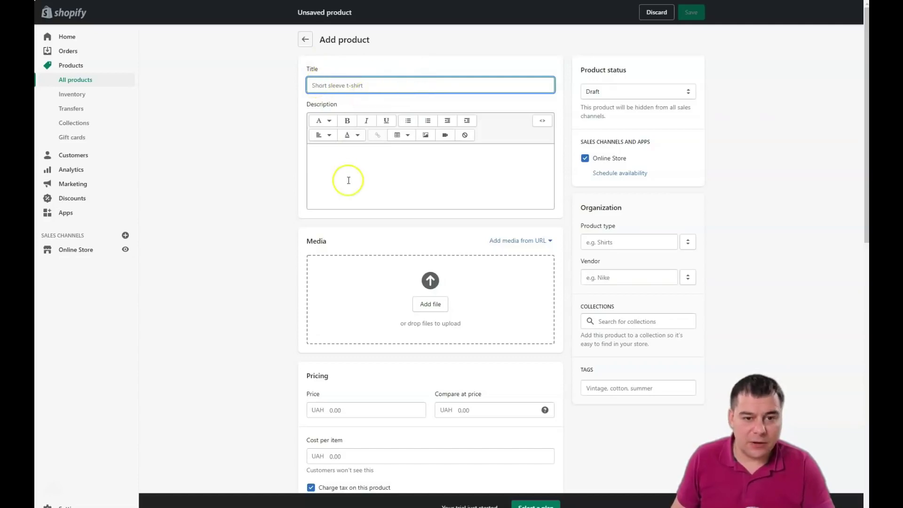
pyautogui.click(381, 169)
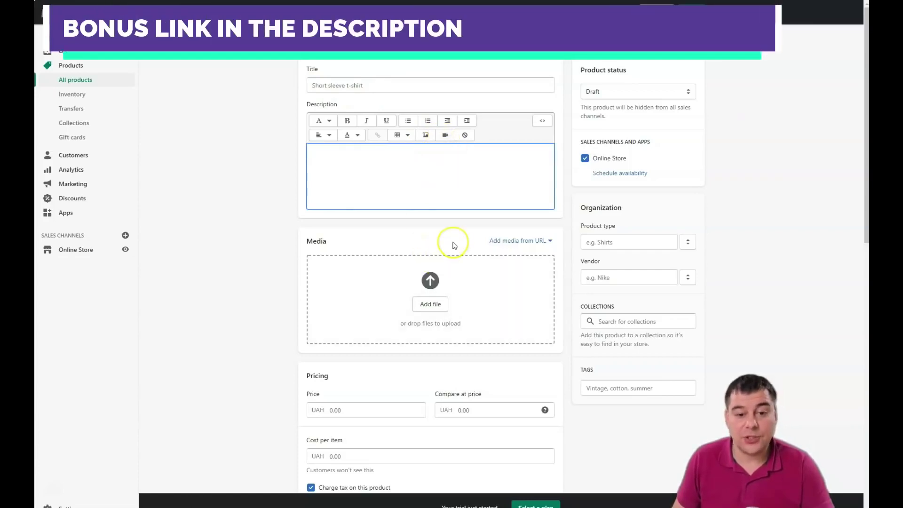
# Set the product's price to 100 UAH, its compare-at price to 150 UAH and its cost per item to 50 UAH
pyautogui.scroll(-3, 436, 242)
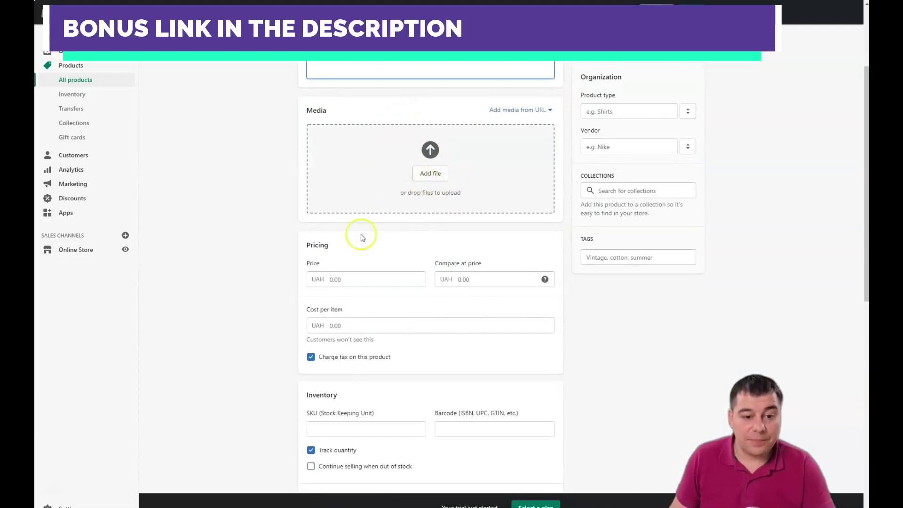
pyautogui.click(350, 280)
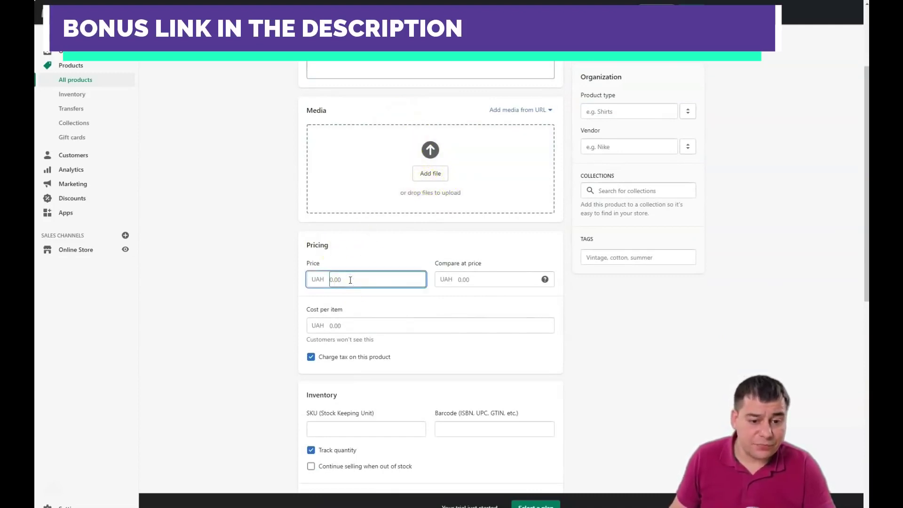
pyautogui.write('100')
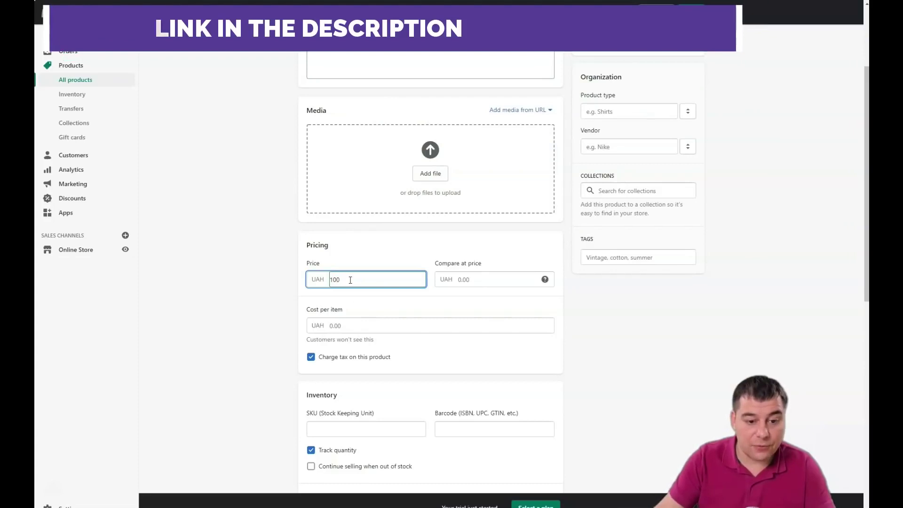
pyautogui.click(473, 280)
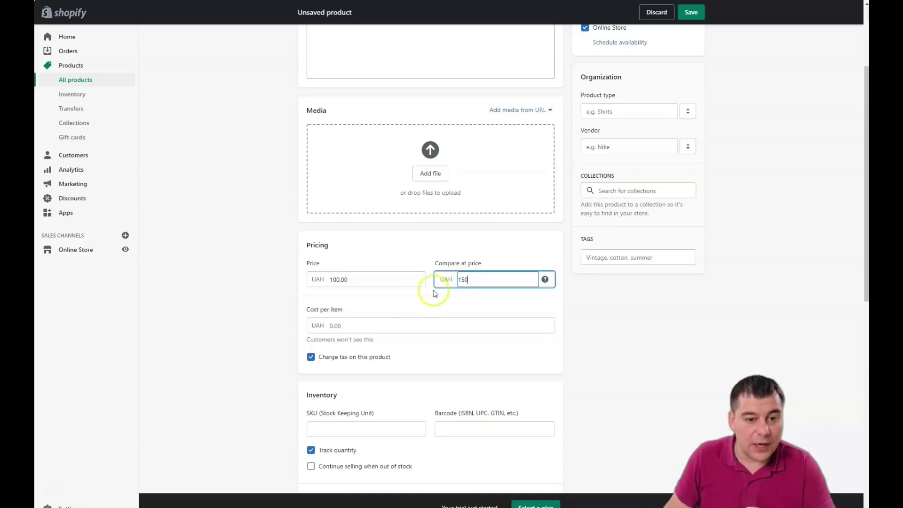
pyautogui.click(368, 328)
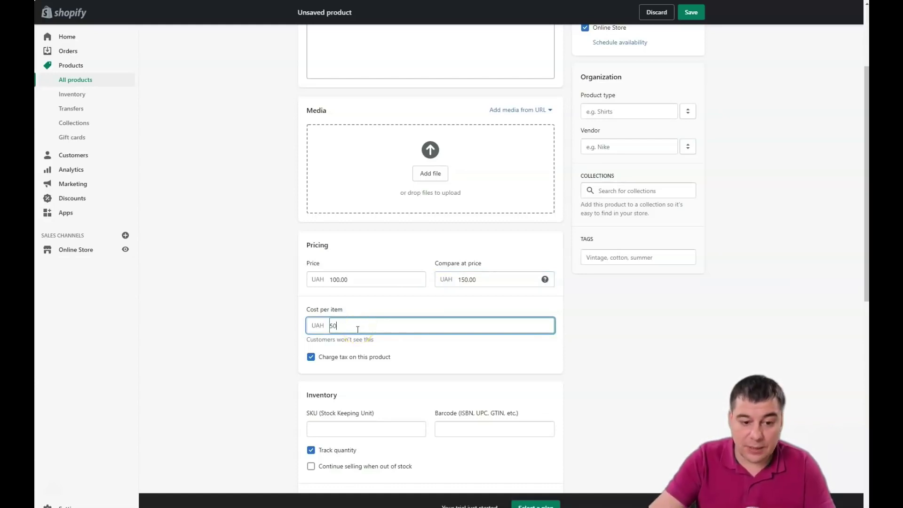
pyautogui.click(448, 352)
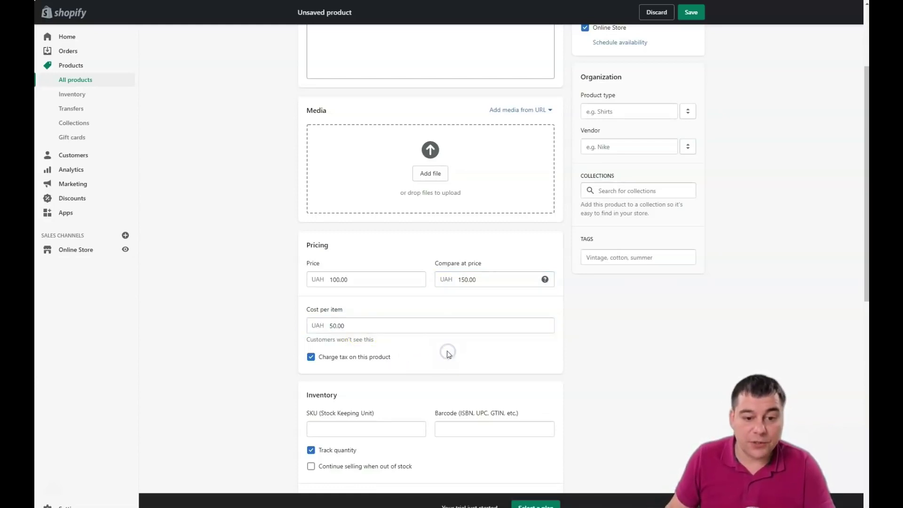
# Turn off charging tax on the product
pyautogui.click(371, 326)
pyautogui.scroll(-3, 339, 306)
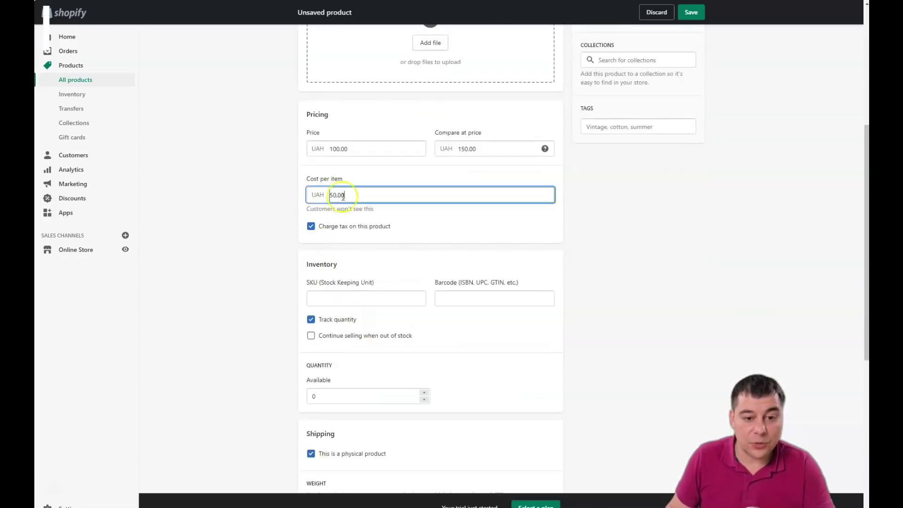
pyautogui.click(311, 227)
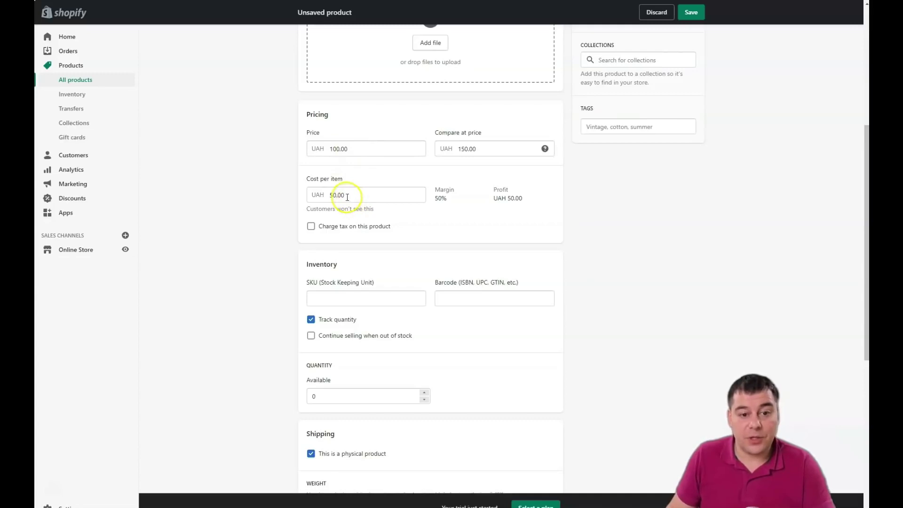
# Try a cost per item of 35 UAH, and clear the cost value
pyautogui.moveTo(346, 196); pyautogui.dragTo(329, 196)
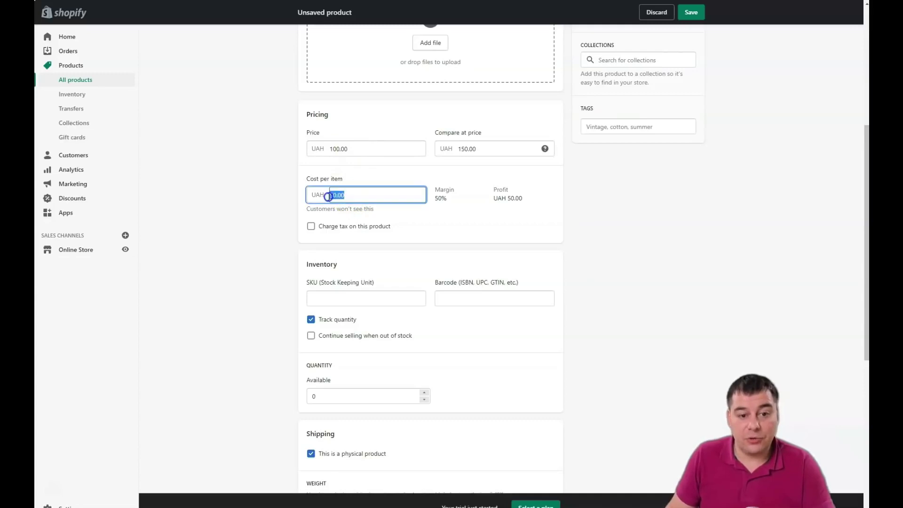
pyautogui.click(357, 196)
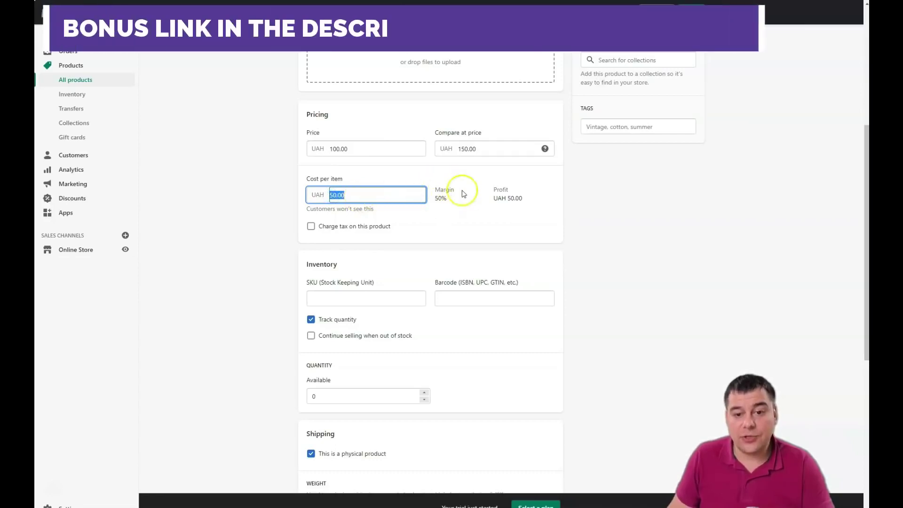
pyautogui.write('35')
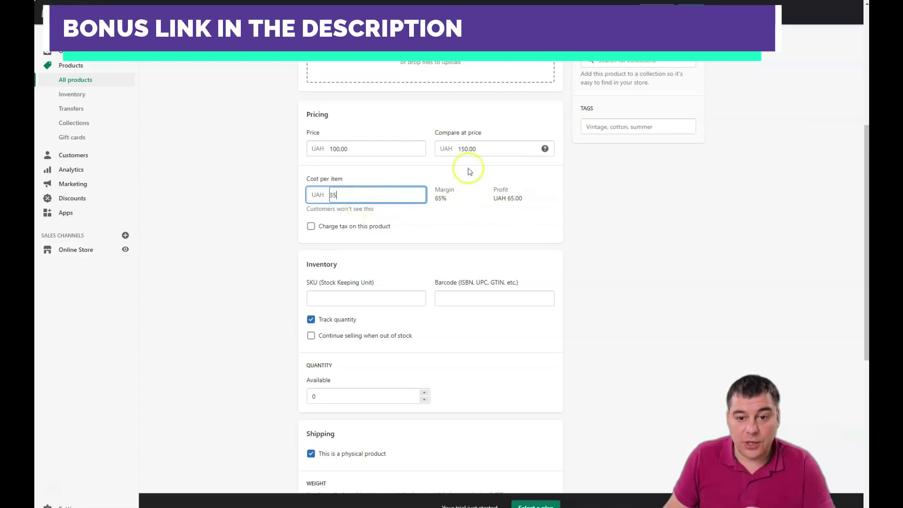
pyautogui.doubleClick(331, 195)
pyautogui.press('BackSpace')
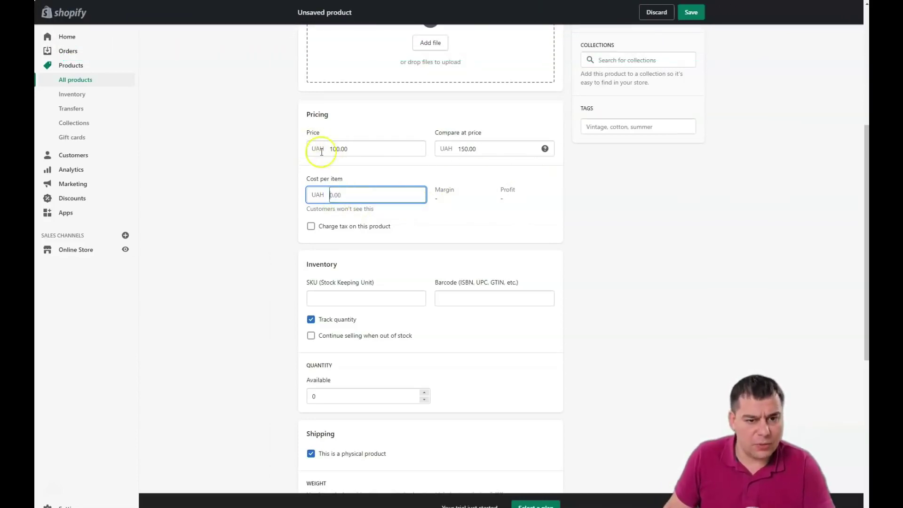
# Mark the product as having multiple options, and open the Size option's values for entry
pyautogui.scroll(-3, 403, 204)
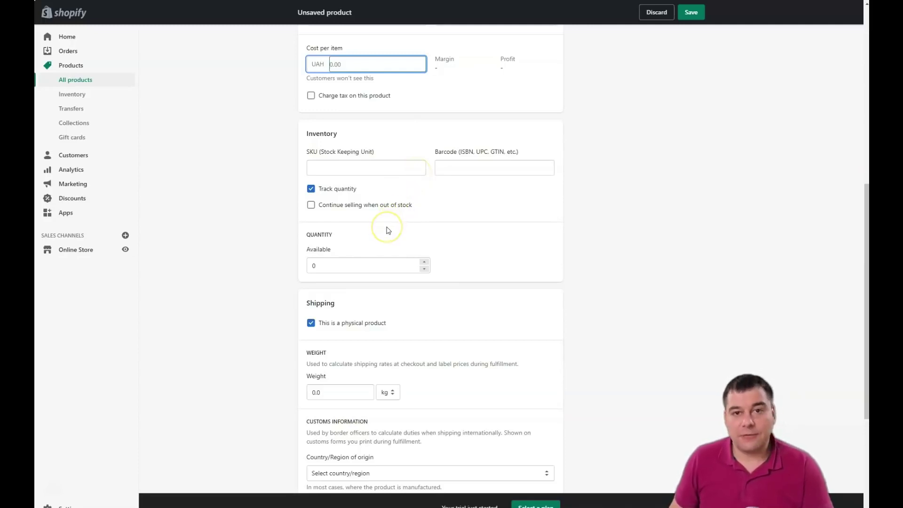
pyautogui.scroll(-2, 389, 231)
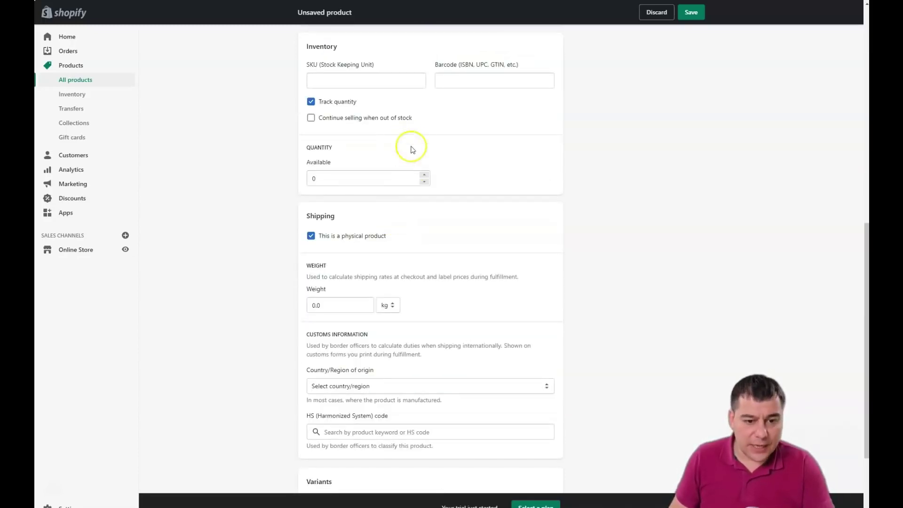
pyautogui.scroll(-2, 399, 240)
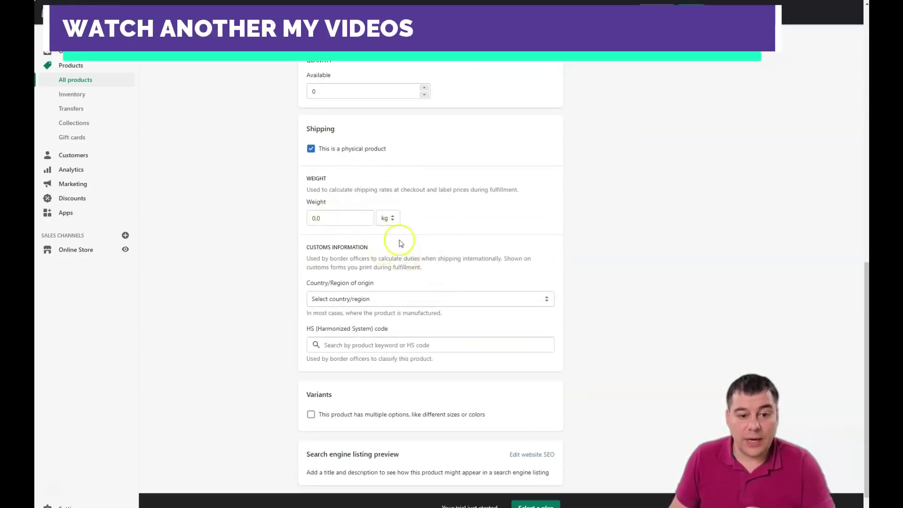
pyautogui.scroll(-1, 414, 244)
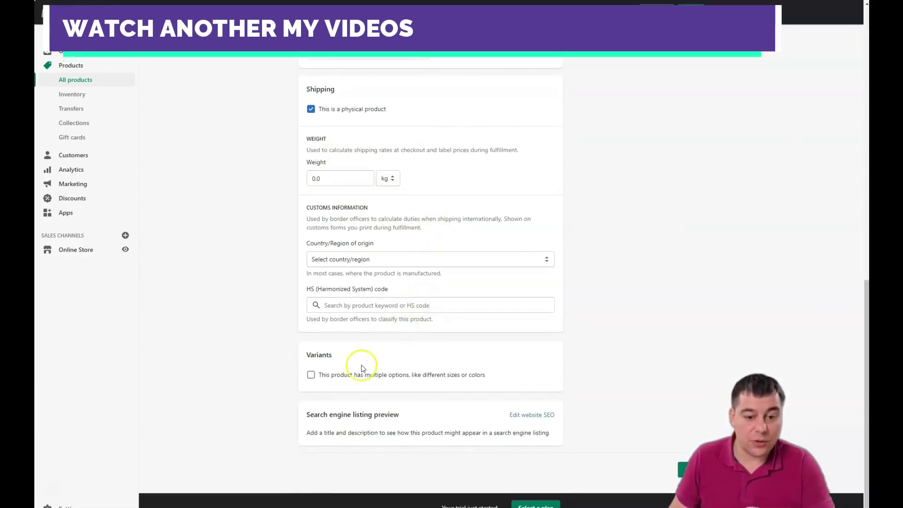
pyautogui.click(312, 373)
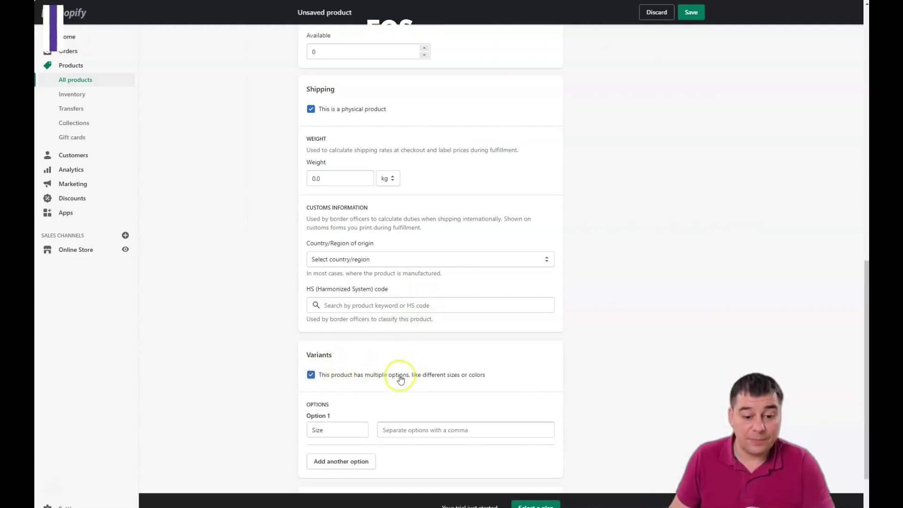
pyautogui.scroll(-2, 395, 357)
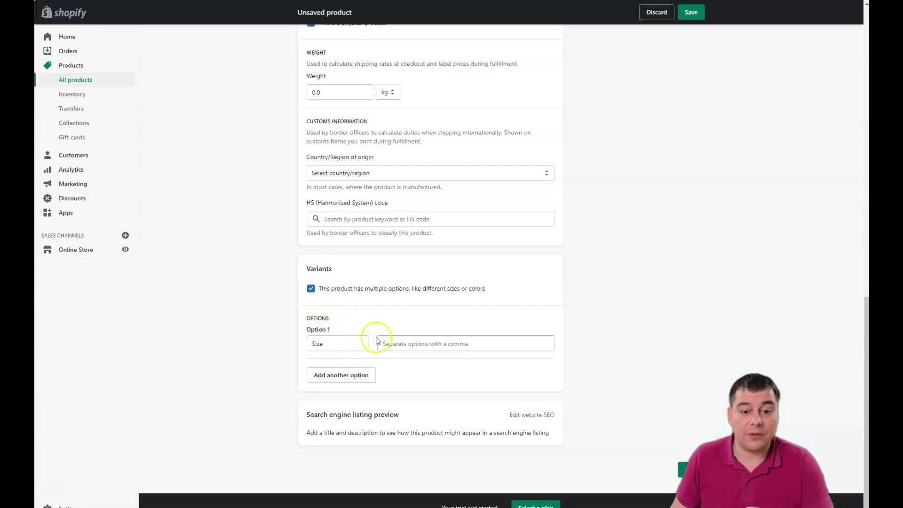
pyautogui.click(410, 344)
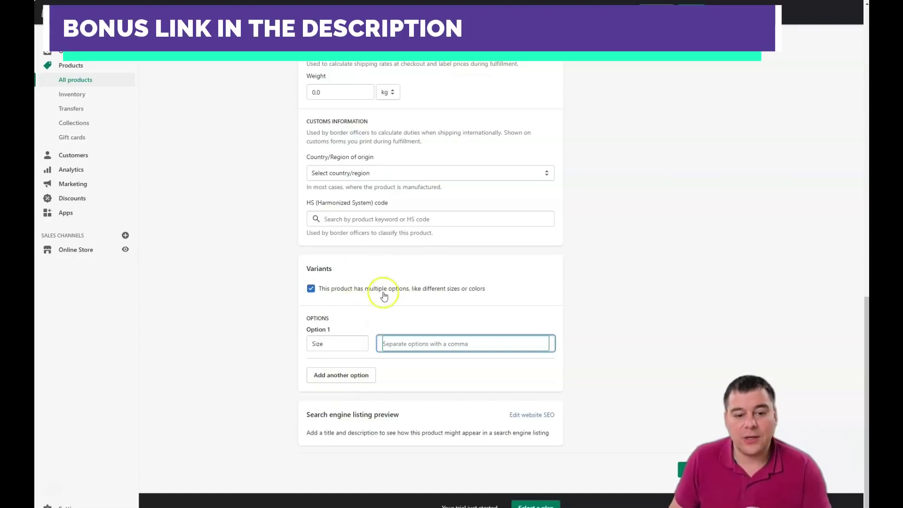
# Review the new product form from its title and description down to the shipping and variant settings
pyautogui.scroll(15, 396, 284)
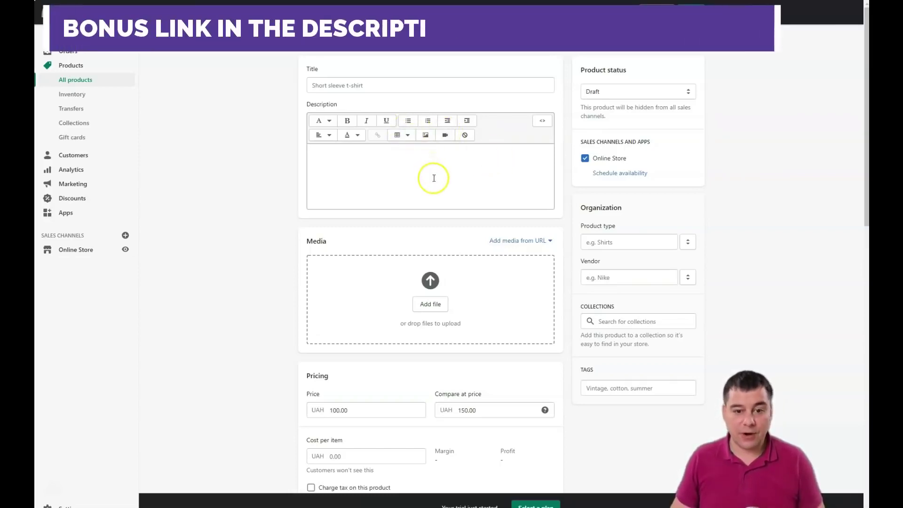
pyautogui.scroll(-7, 430, 188)
pyautogui.scroll(-7, 430, 200)
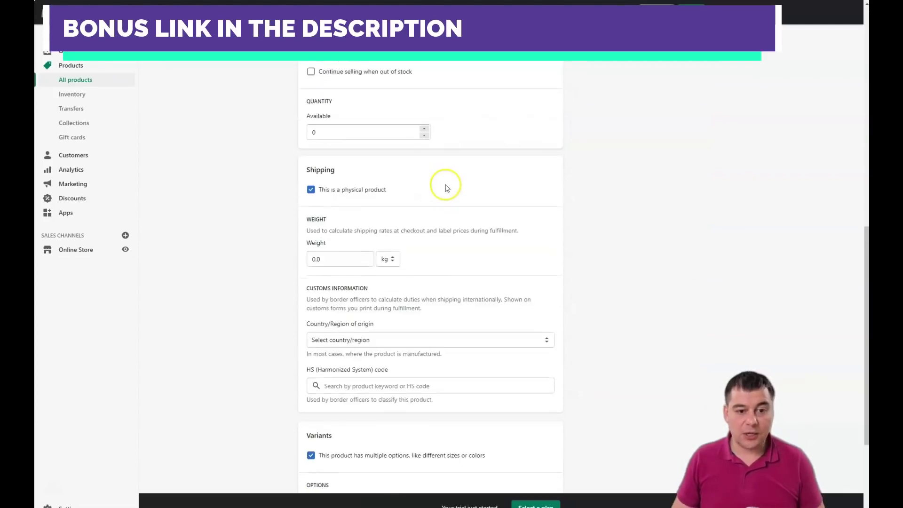
# Leave the new product form without saving its changes and return to the admin home page
pyautogui.scroll(-1, 449, 205)
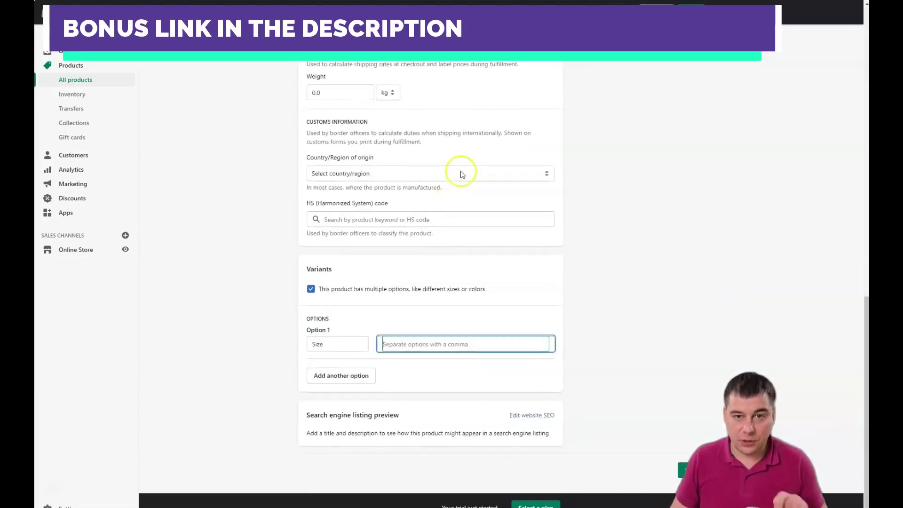
pyautogui.scroll(15, 460, 174)
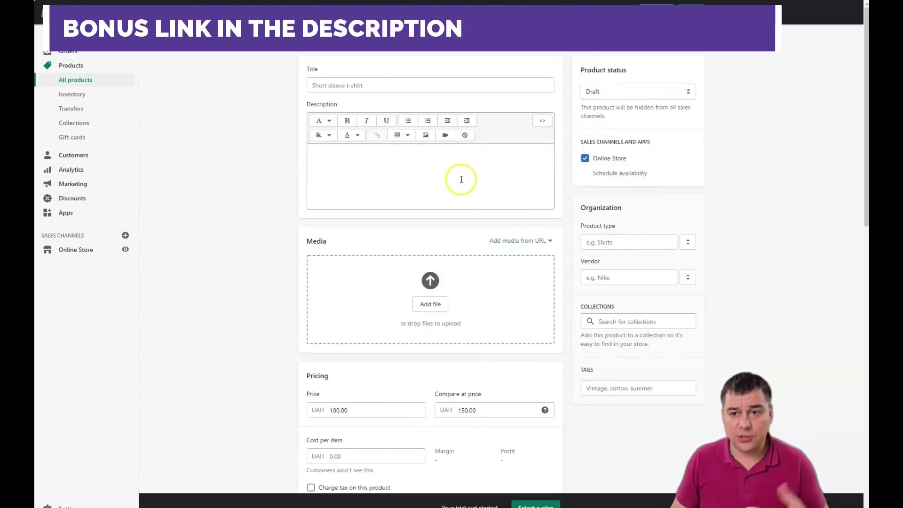
pyautogui.click(66, 37)
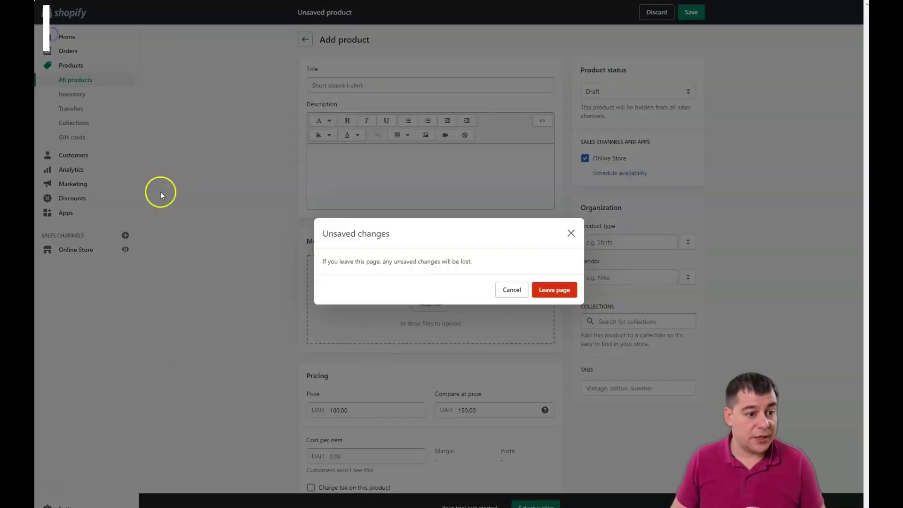
pyautogui.click(550, 288)
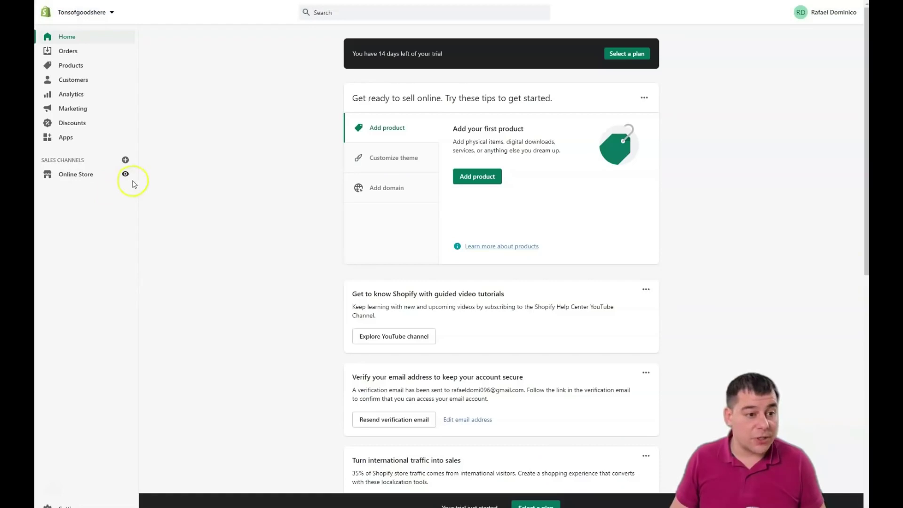
# Open the domain settings of the Online Store sales channel to view the primary domain
pyautogui.click(67, 177)
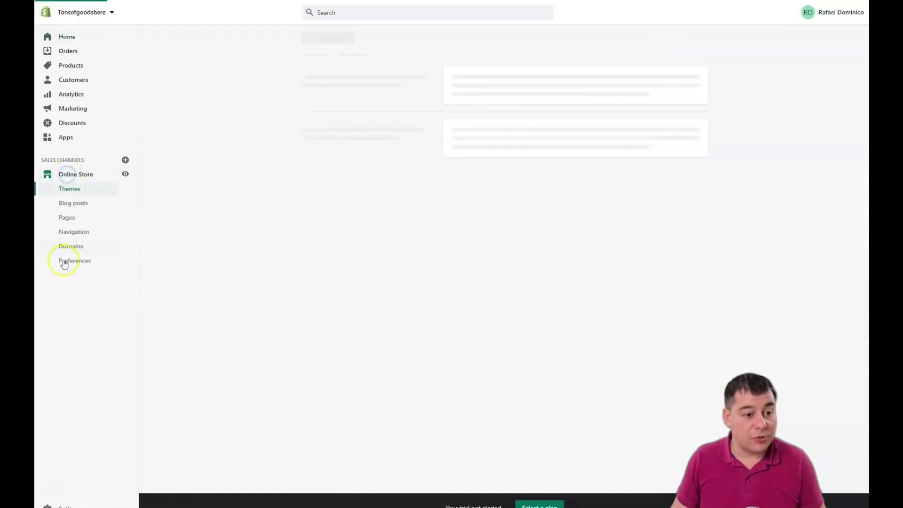
pyautogui.click(69, 247)
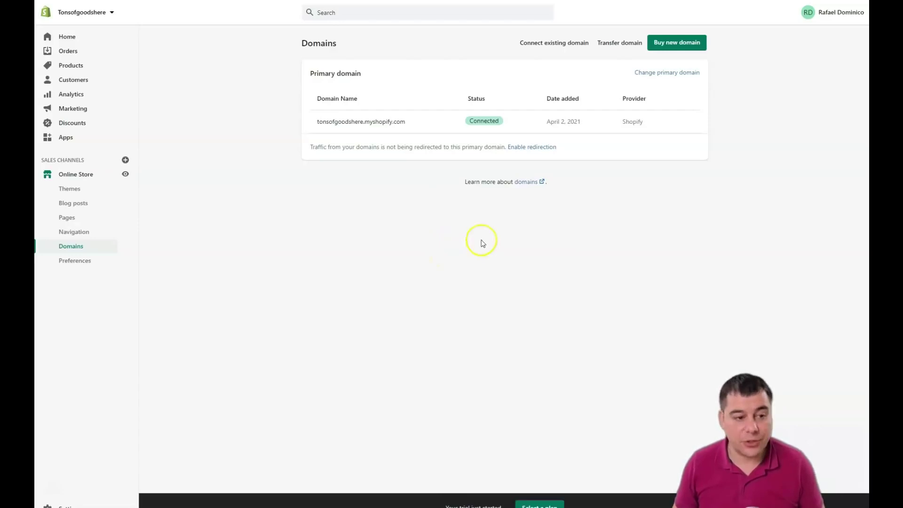
# Look through the online store preferences from the homepage title down to password protection, and return to the admin home page
pyautogui.click(76, 261)
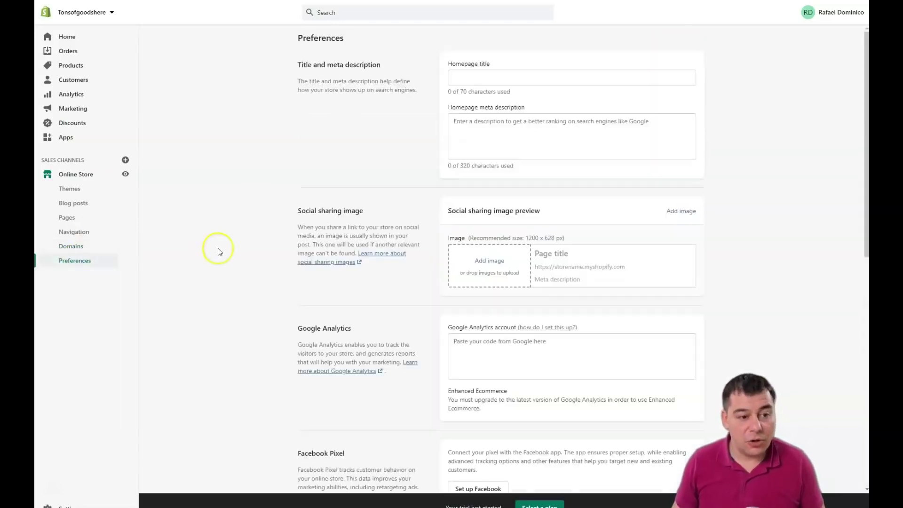
pyautogui.scroll(-10, 426, 239)
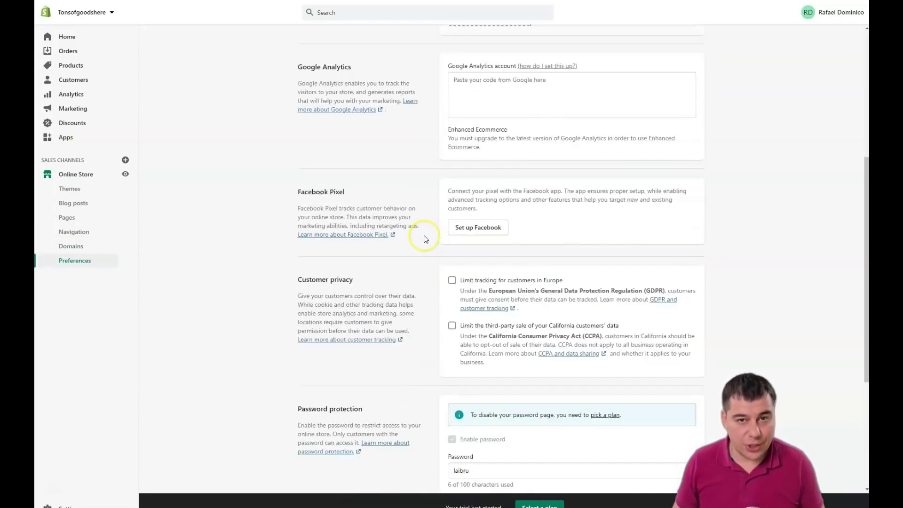
pyautogui.scroll(10, 426, 239)
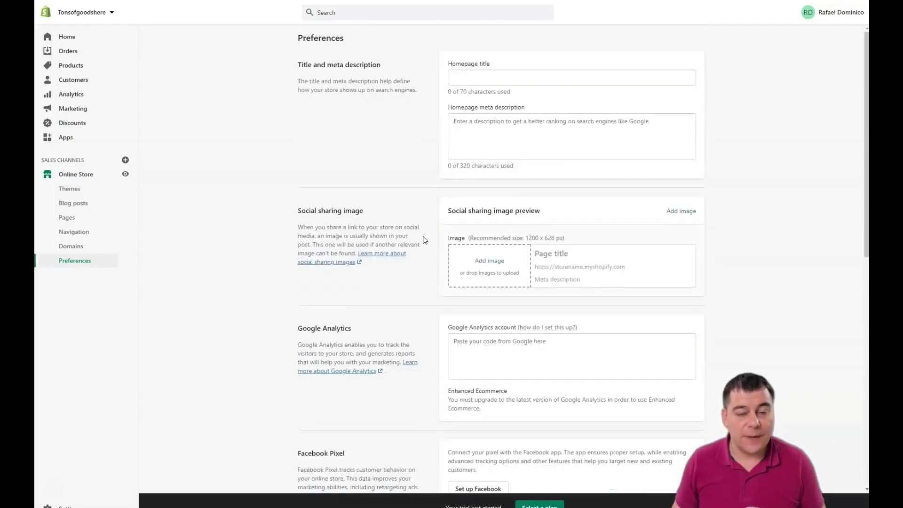
pyautogui.click(67, 37)
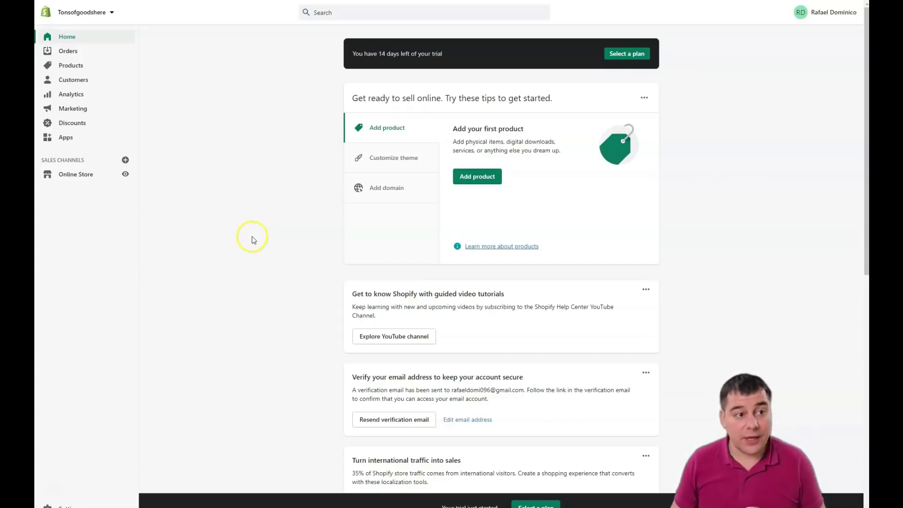
pyautogui.click(61, 38)
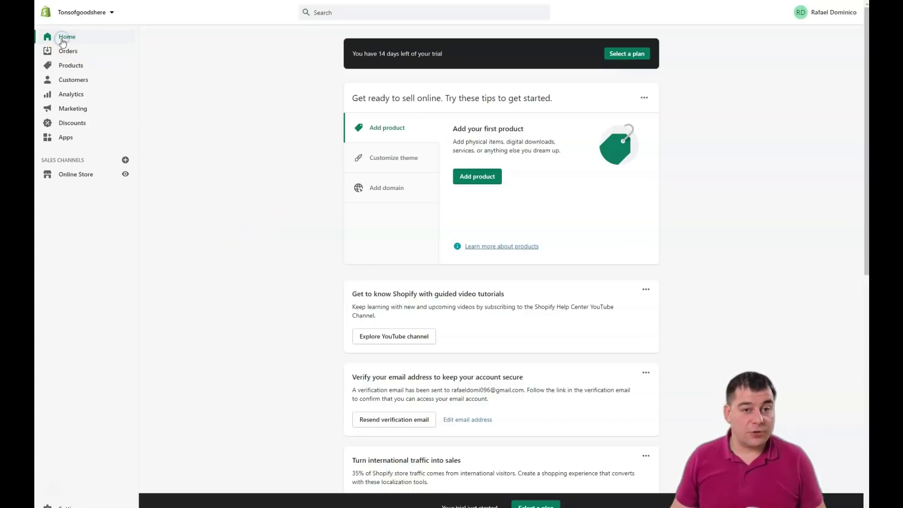